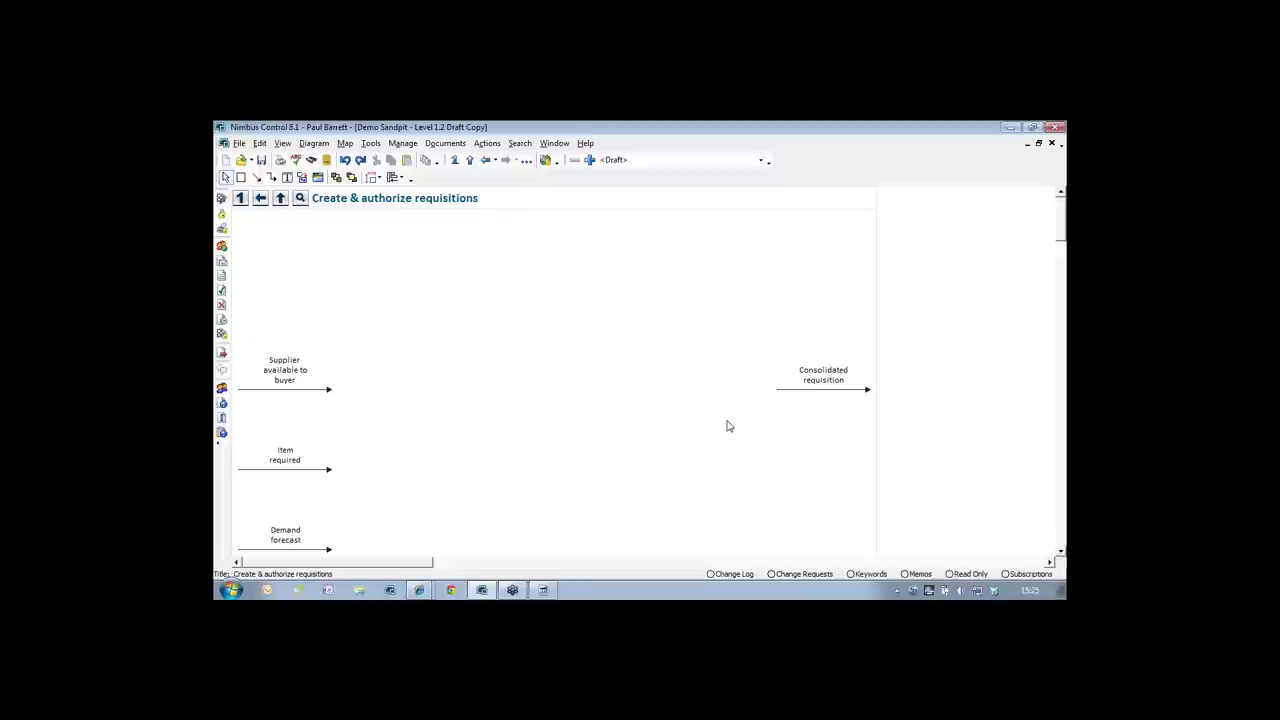
- Place four activity boxes in a descending diagonal between the input lines and the Consolidated requisition line
{"action": "left_click", "coordinate": [240, 177]}
{"action": "left_click", "coordinate": [371, 282]}
{"action": "left_click", "coordinate": [477, 367]}
{"action": "left_click", "coordinate": [560, 411]}
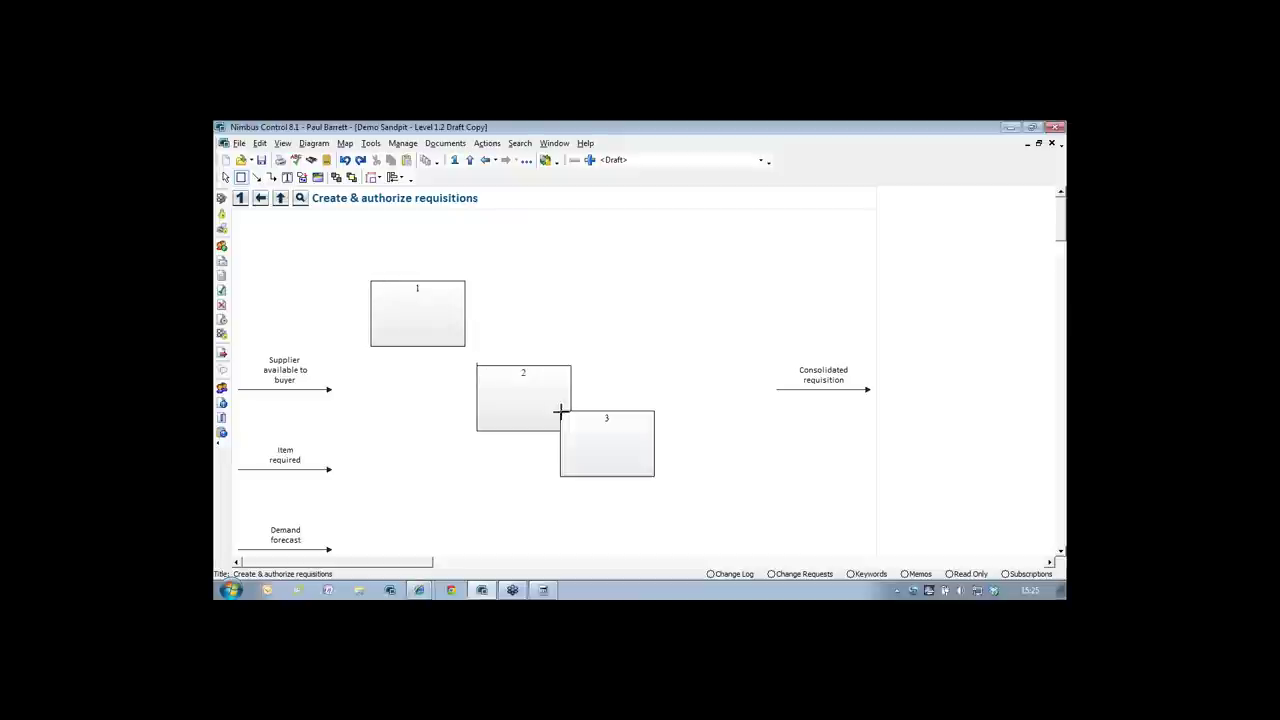
{"action": "left_click", "coordinate": [702, 477]}
{"action": "key", "text": "Escape"}
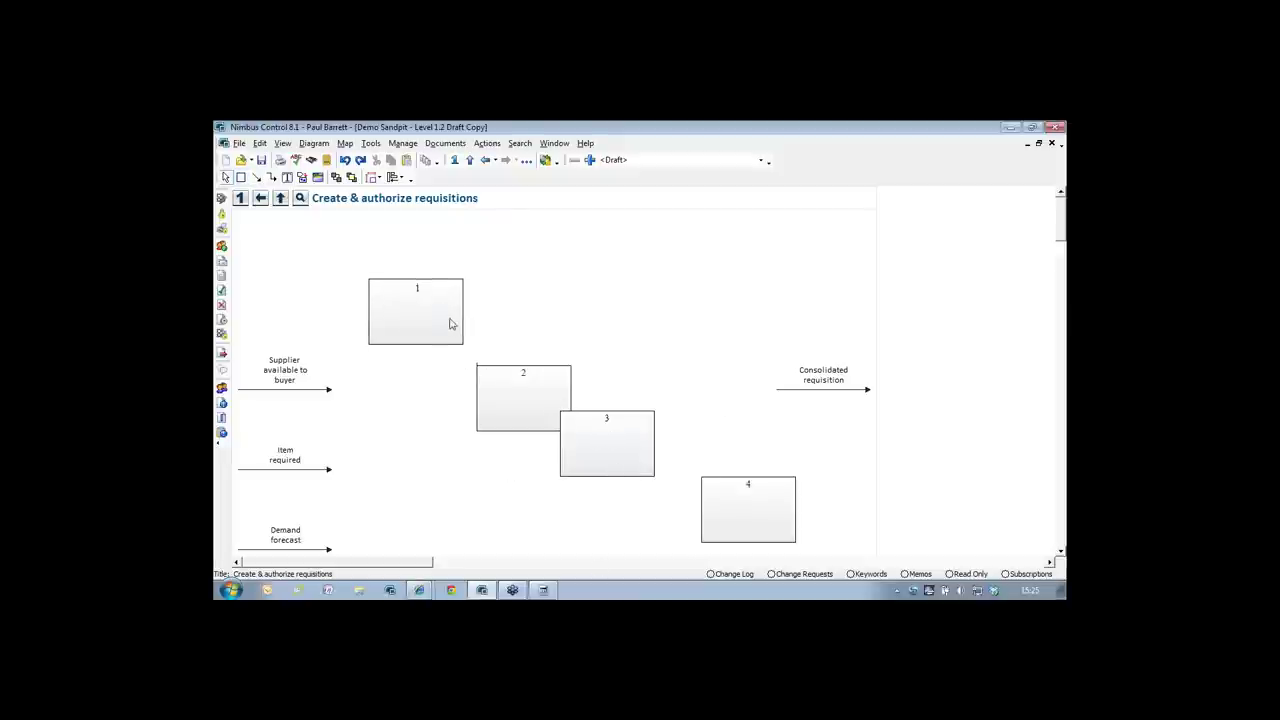
- Label activity box 1 "Verify approved suppliers" and move it higher on the diagram, slightly to the right
{"action": "left_click_drag", "start_coordinate": [452, 325], "coordinate": [445, 319]}
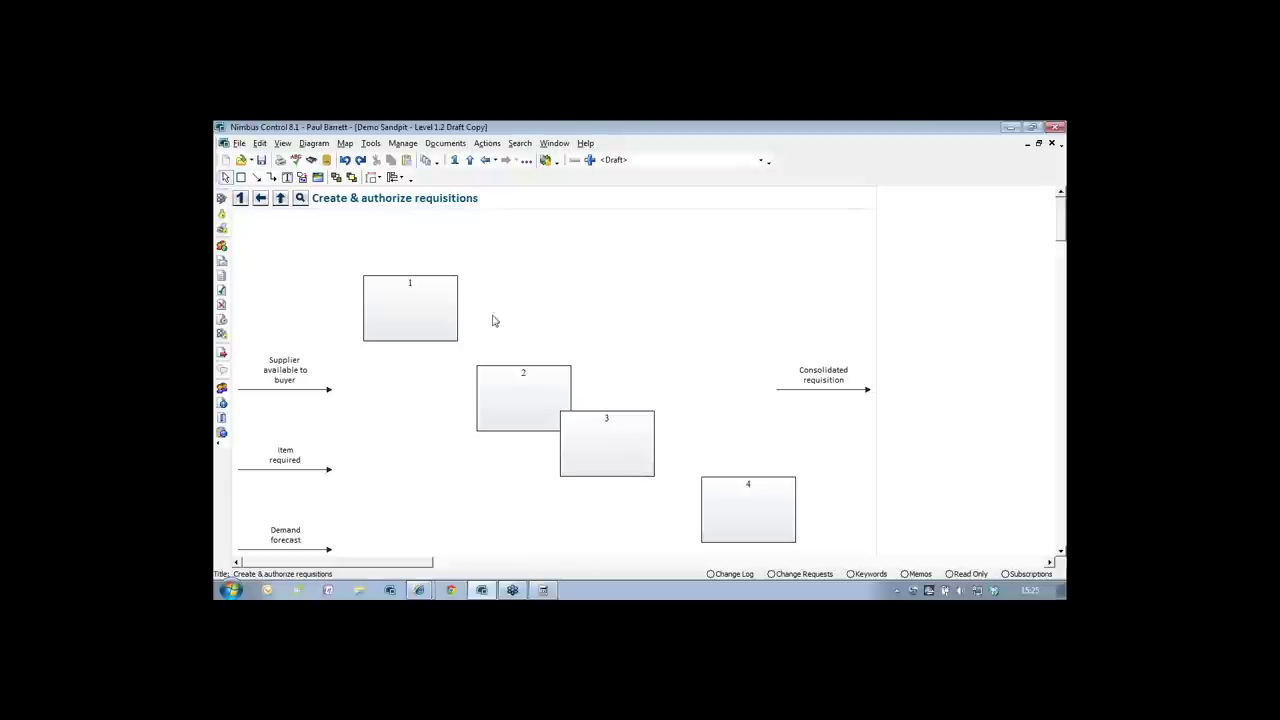
{"action": "double_click", "coordinate": [421, 306]}
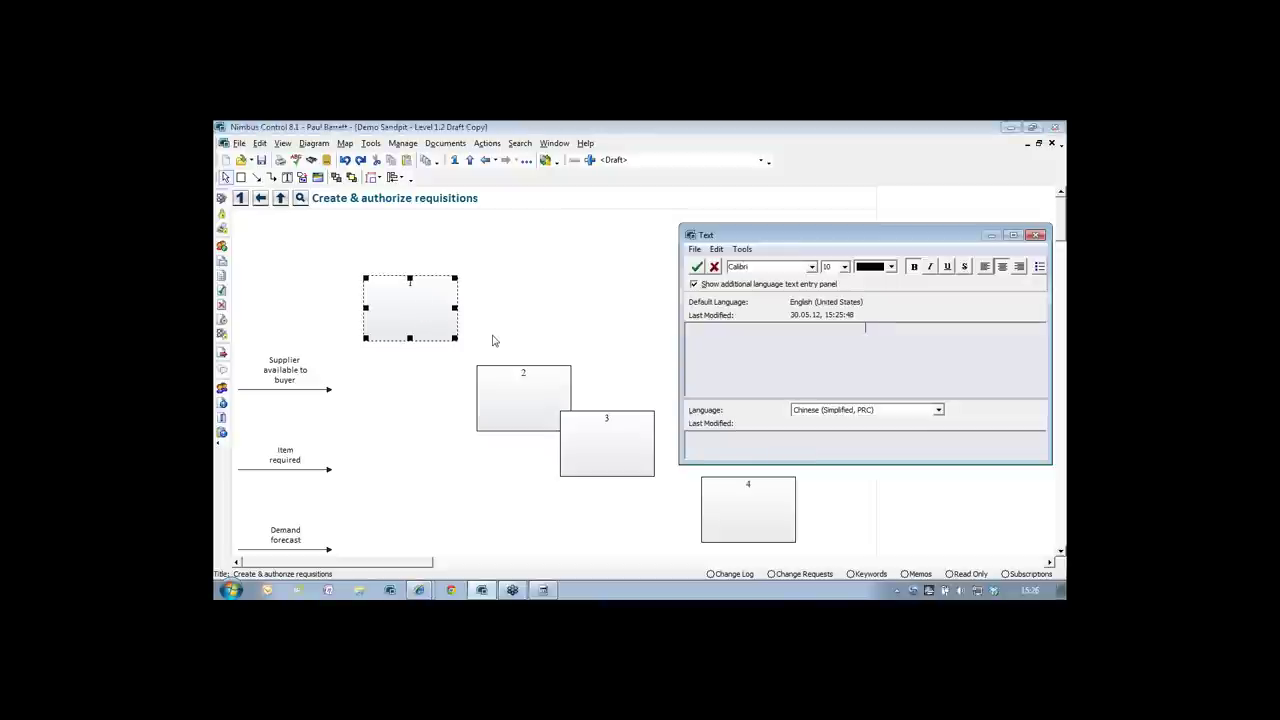
{"action": "type", "text": "Verify approved suppliers"}
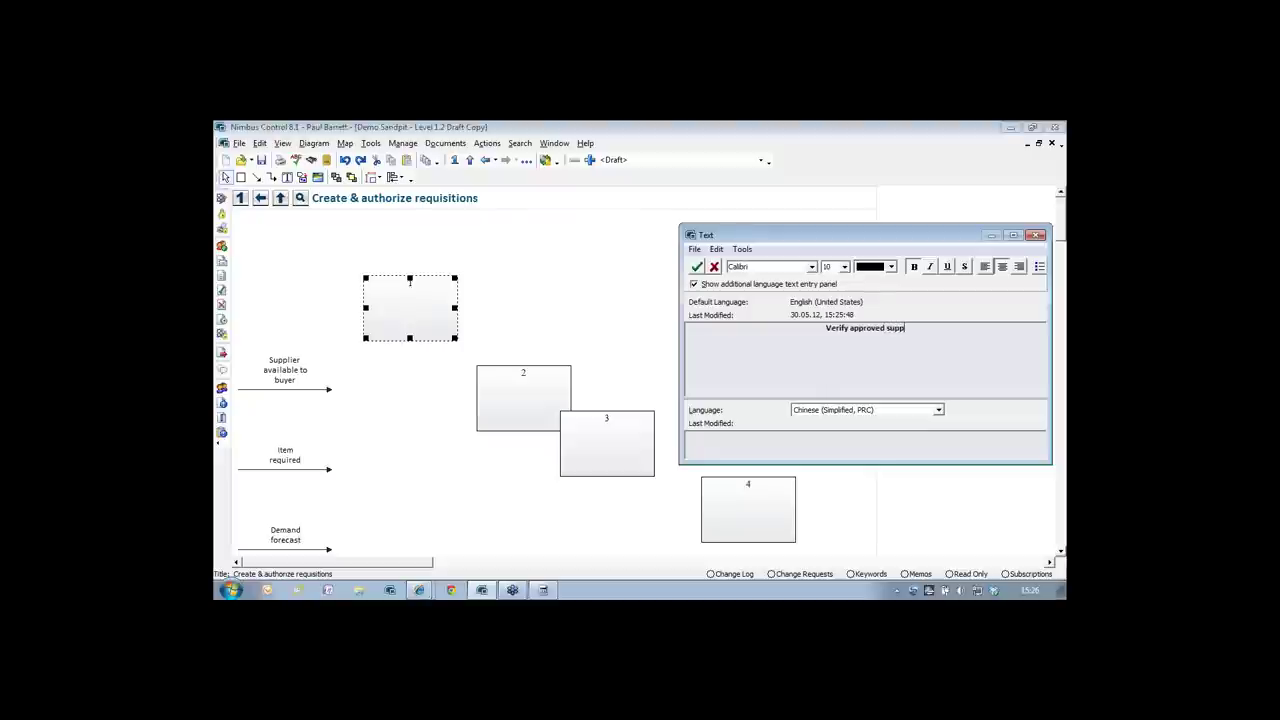
{"action": "left_click", "coordinate": [696, 266]}
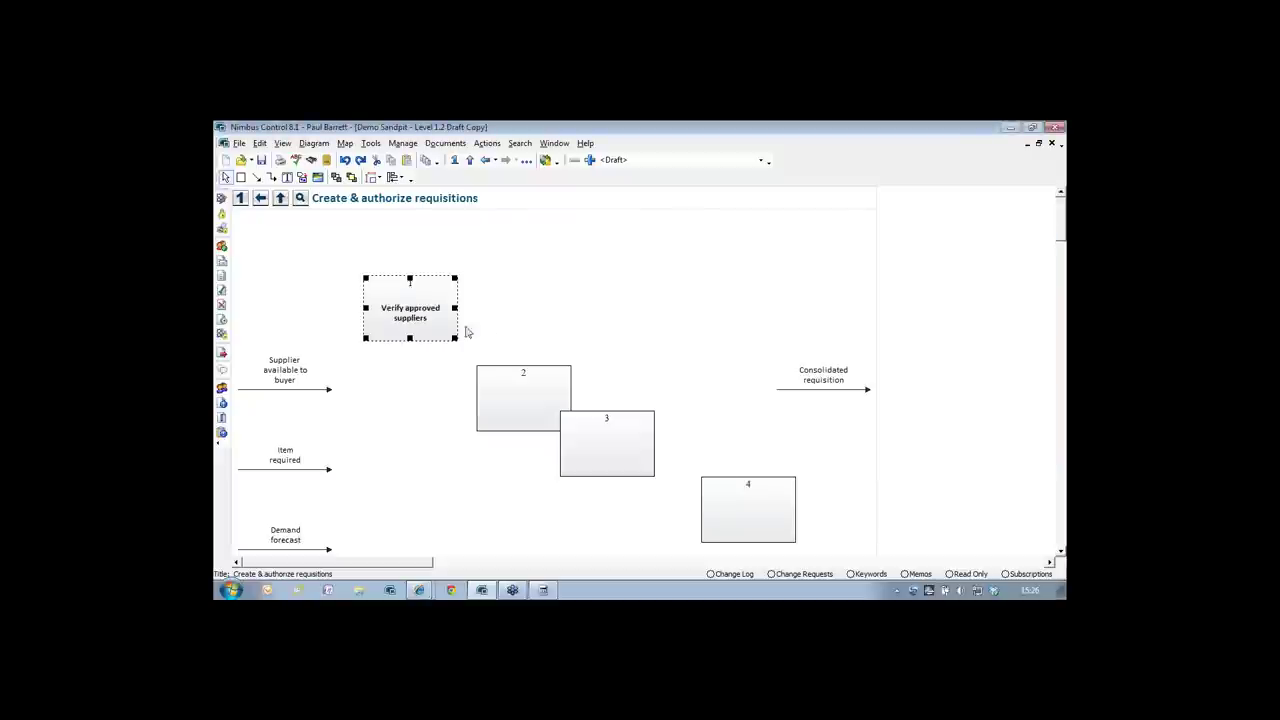
{"action": "left_click_drag", "start_coordinate": [436, 298], "coordinate": [473, 269]}
{"action": "left_click", "coordinate": [617, 374]}
- Move activity box 2 left, beneath box 1, and label it "Validate GL and cost object"
{"action": "left_click_drag", "start_coordinate": [518, 394], "coordinate": [474, 389]}
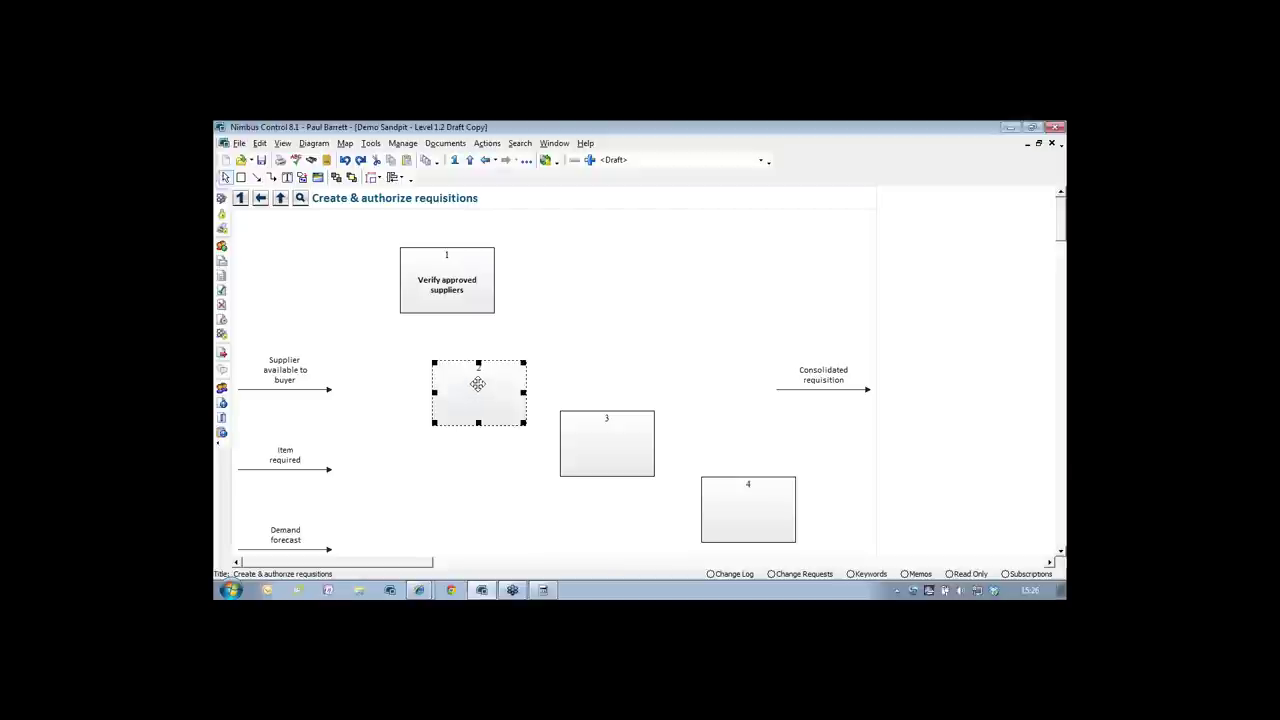
{"action": "double_click", "coordinate": [470, 394]}
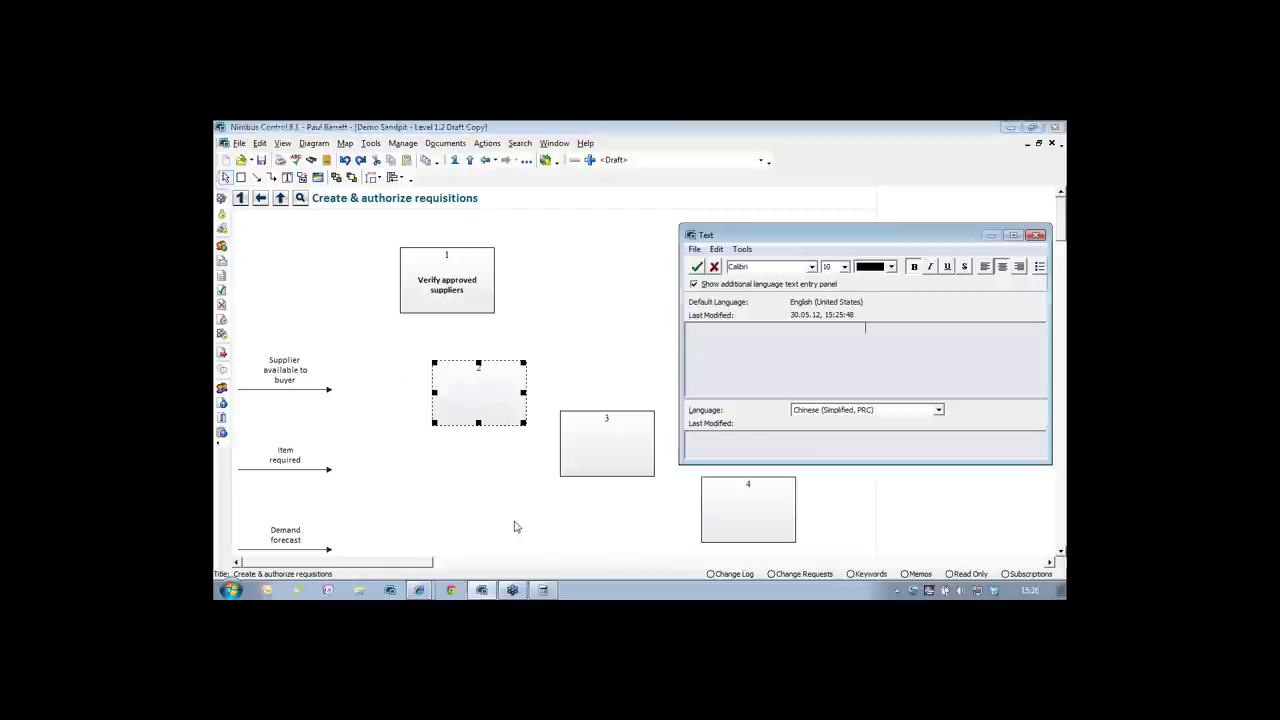
{"action": "type", "text": "Validate GL and cost"}
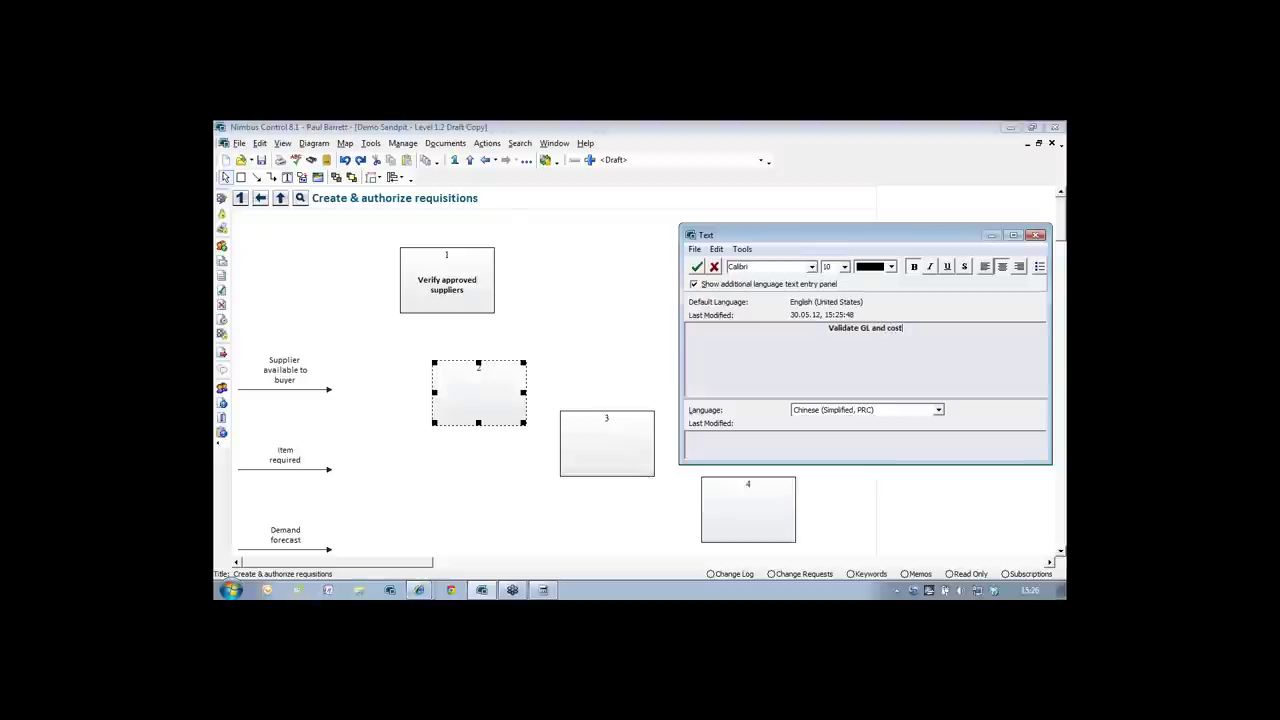
{"action": "type", "text": " object"}
{"action": "left_click", "coordinate": [516, 527]}
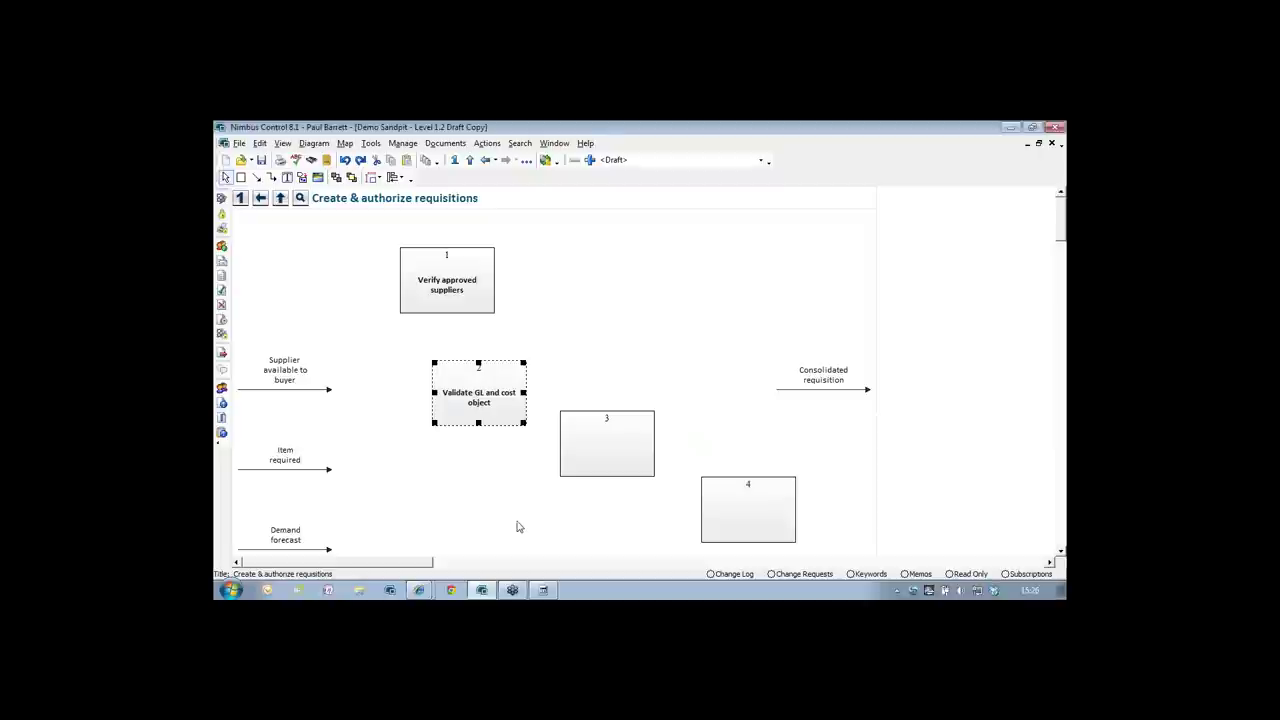
- Label activity box 3 "Enter requisition details" and position it to the right of boxes 1 and 2, between their heights
{"action": "left_click_drag", "start_coordinate": [627, 453], "coordinate": [632, 320]}
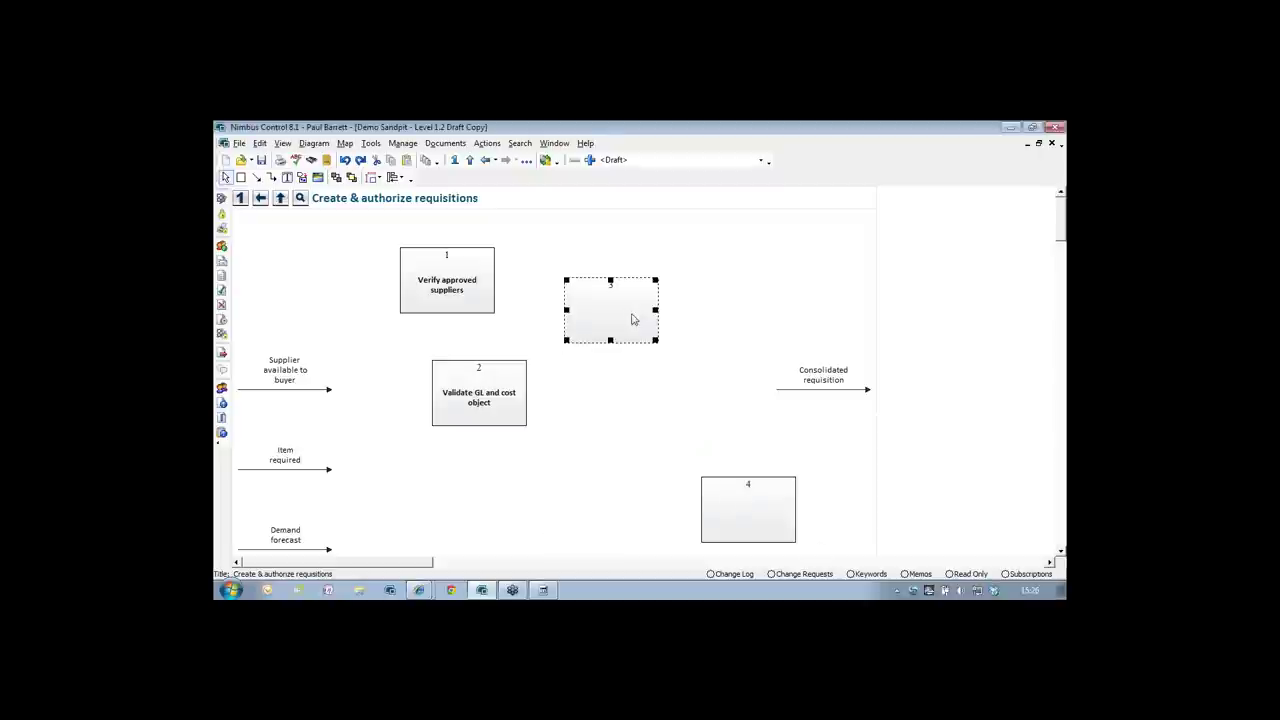
{"action": "double_click", "coordinate": [632, 320]}
{"action": "type", "text": "Ne"}
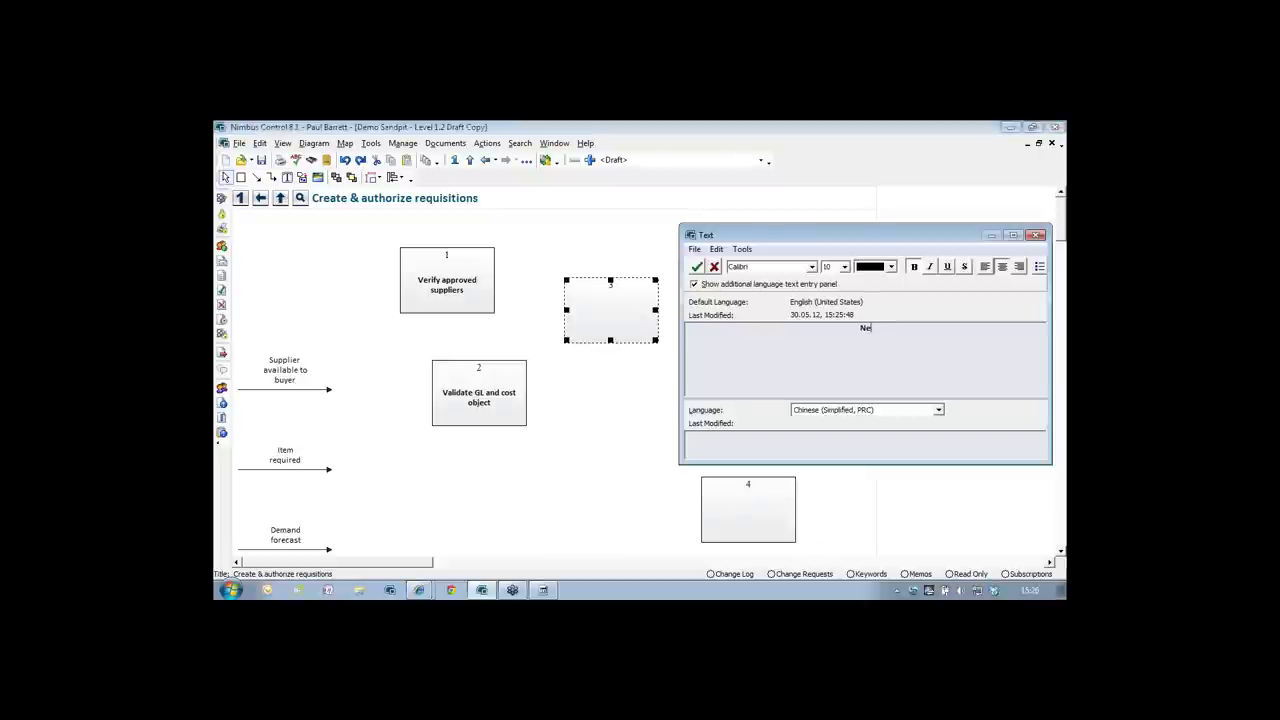
{"action": "key", "text": "BackSpace"}
{"action": "key", "text": "BackSpace"}
{"action": "type", "text": "Enter requi"}
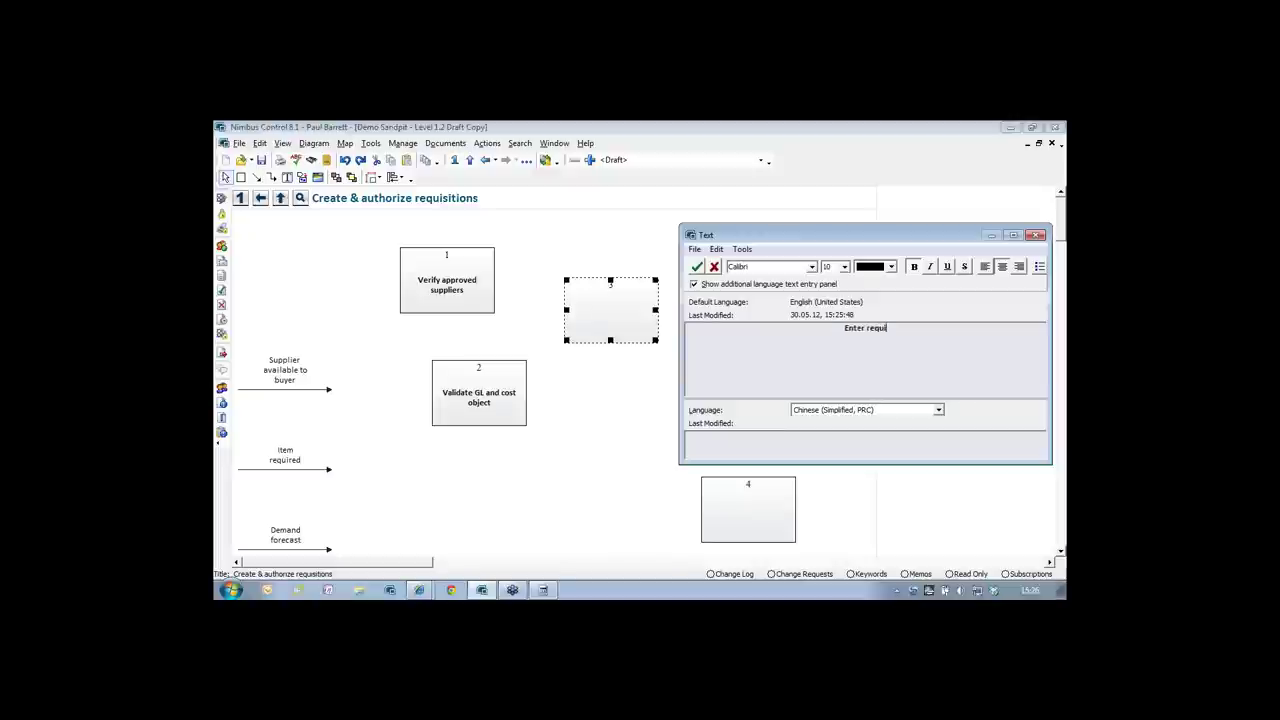
{"action": "type", "text": "sition details"}
{"action": "left_click", "coordinate": [636, 314]}
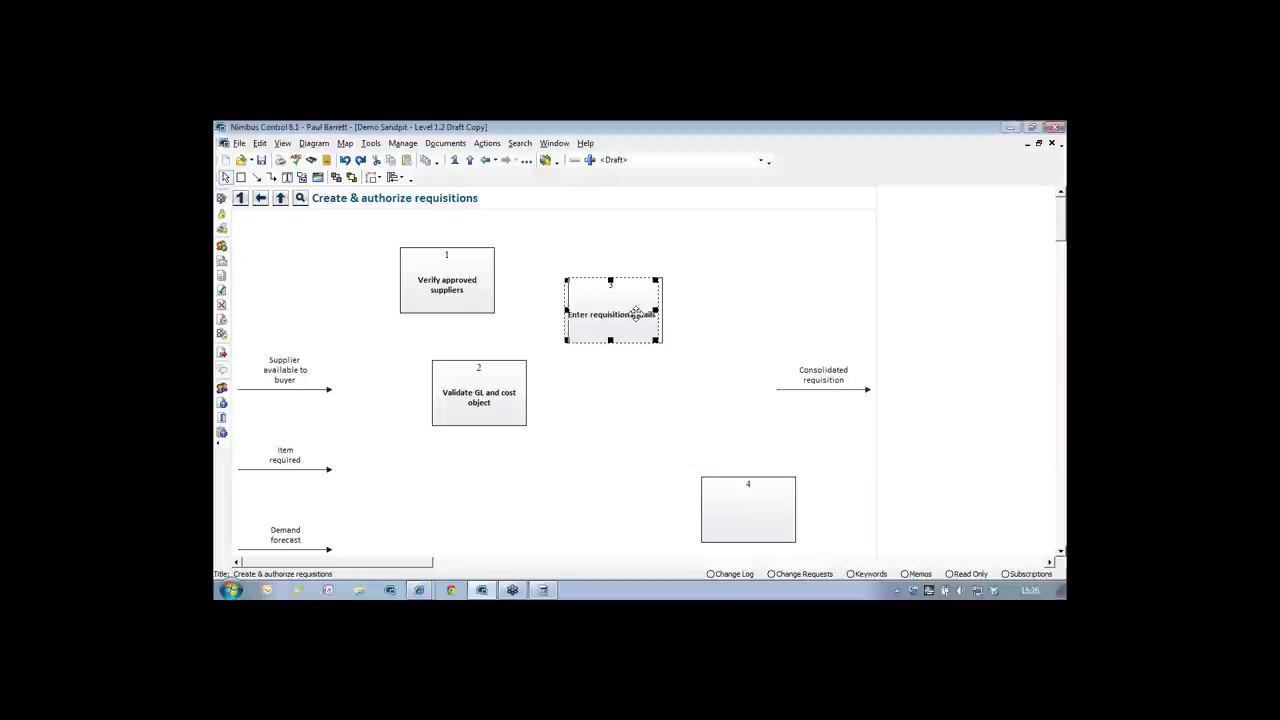
{"action": "left_click_drag", "start_coordinate": [636, 314], "coordinate": [677, 355]}
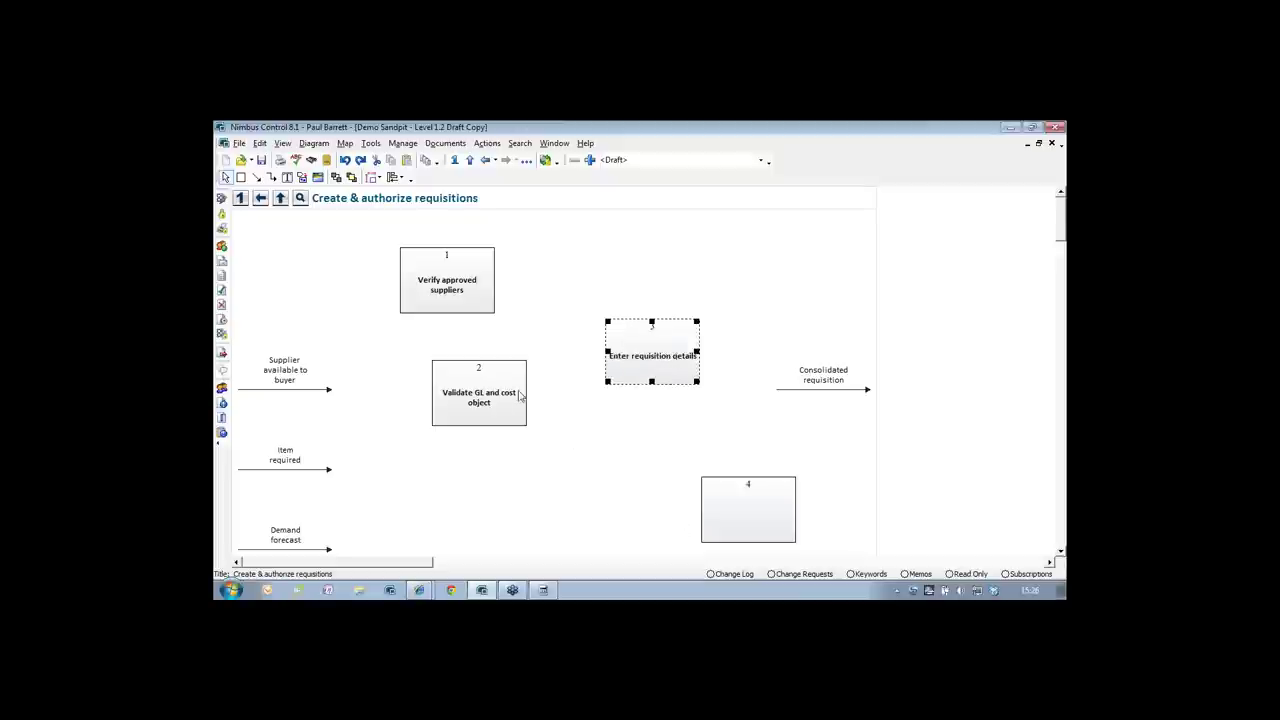
- Draw a short output line to the right from each of activity boxes 1, 2 and 3
{"action": "left_click", "coordinate": [256, 177]}
{"action": "left_click_drag", "start_coordinate": [459, 279], "coordinate": [547, 257]}
{"action": "left_click_drag", "start_coordinate": [497, 395], "coordinate": [574, 392]}
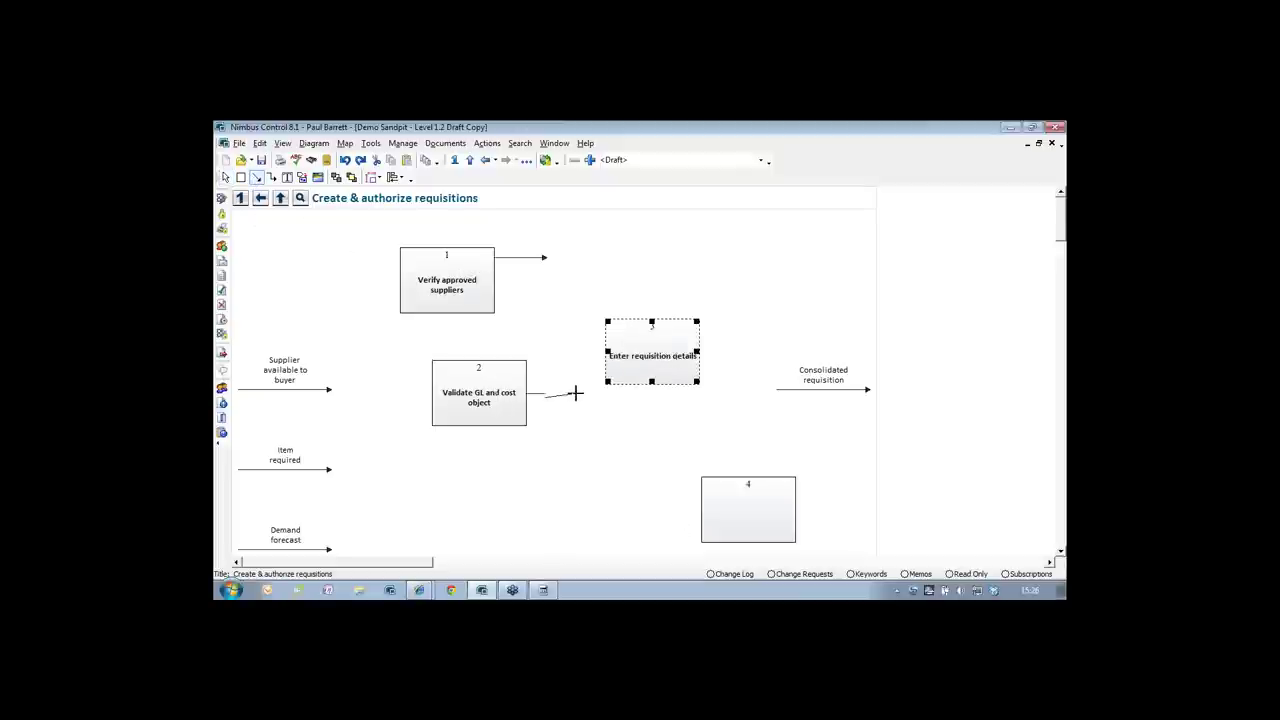
{"action": "left_click_drag", "start_coordinate": [651, 349], "coordinate": [754, 334]}
{"action": "key", "text": "Escape"}
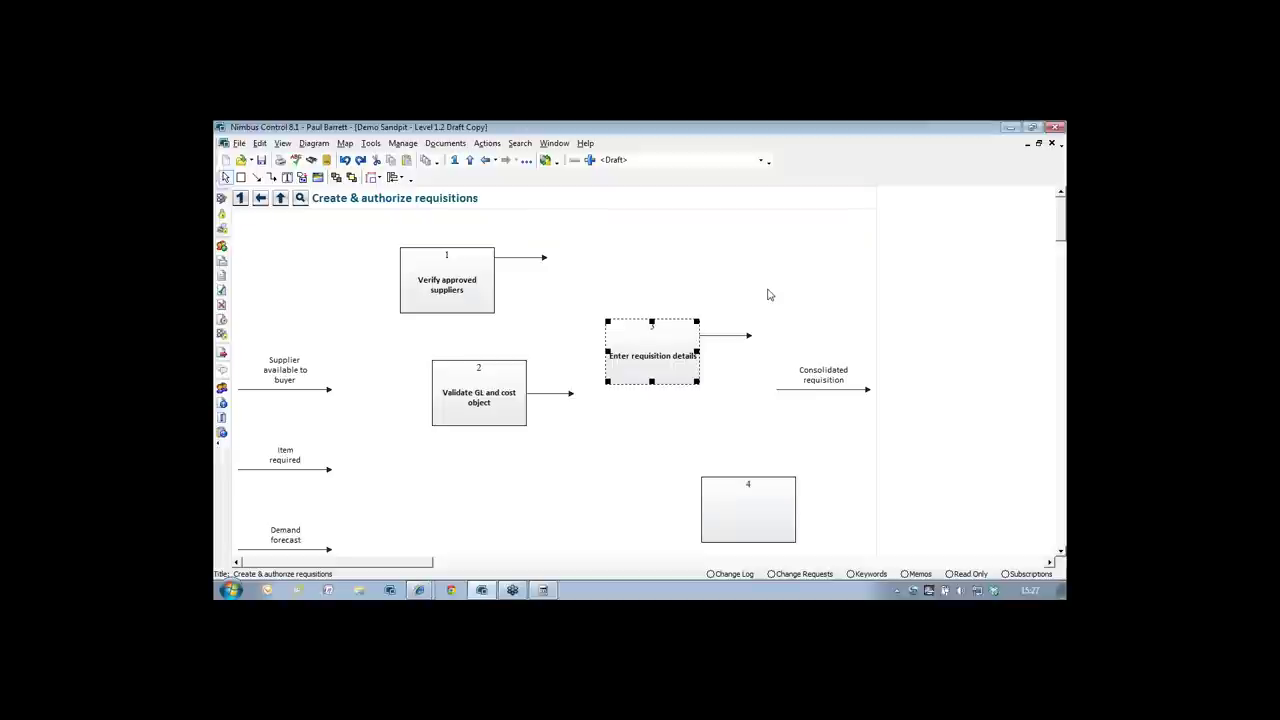
- Lower the output line of "Verify approved suppliers" to the box's middle and label it "External supplier selected"
{"action": "left_click", "coordinate": [550, 261]}
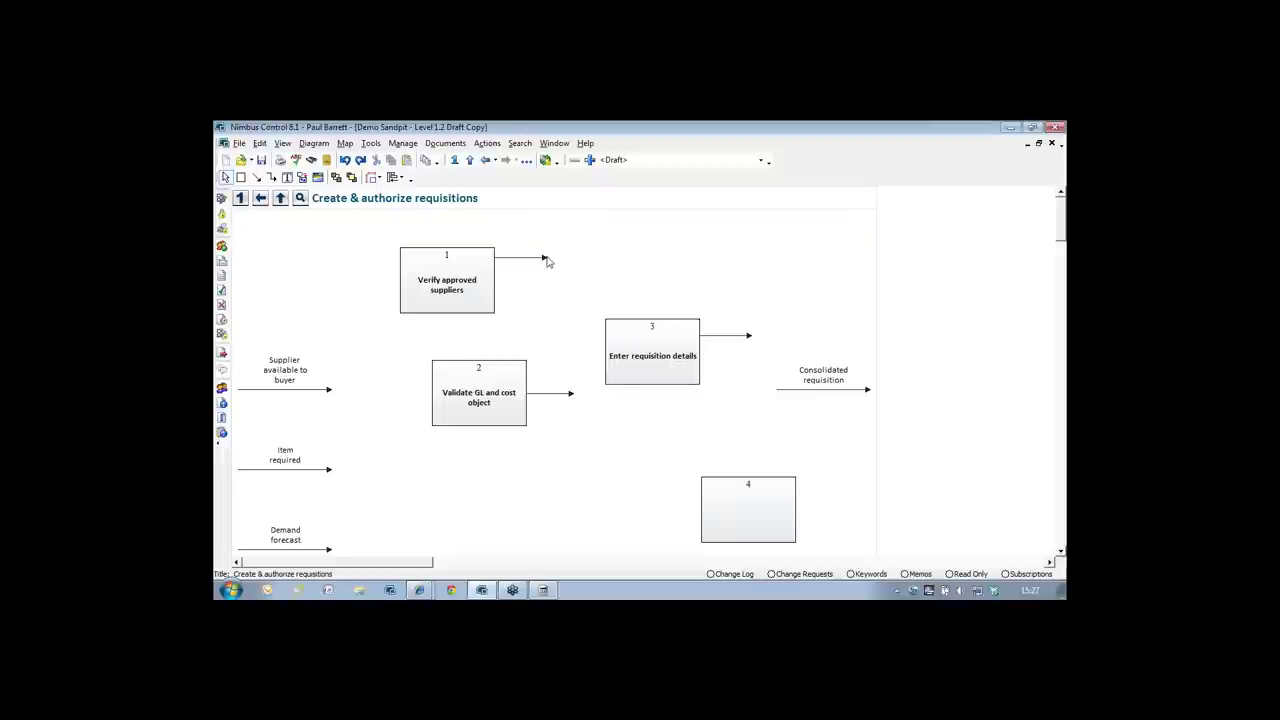
{"action": "left_click_drag", "start_coordinate": [555, 278], "coordinate": [556, 280]}
{"action": "double_click", "coordinate": [537, 282]}
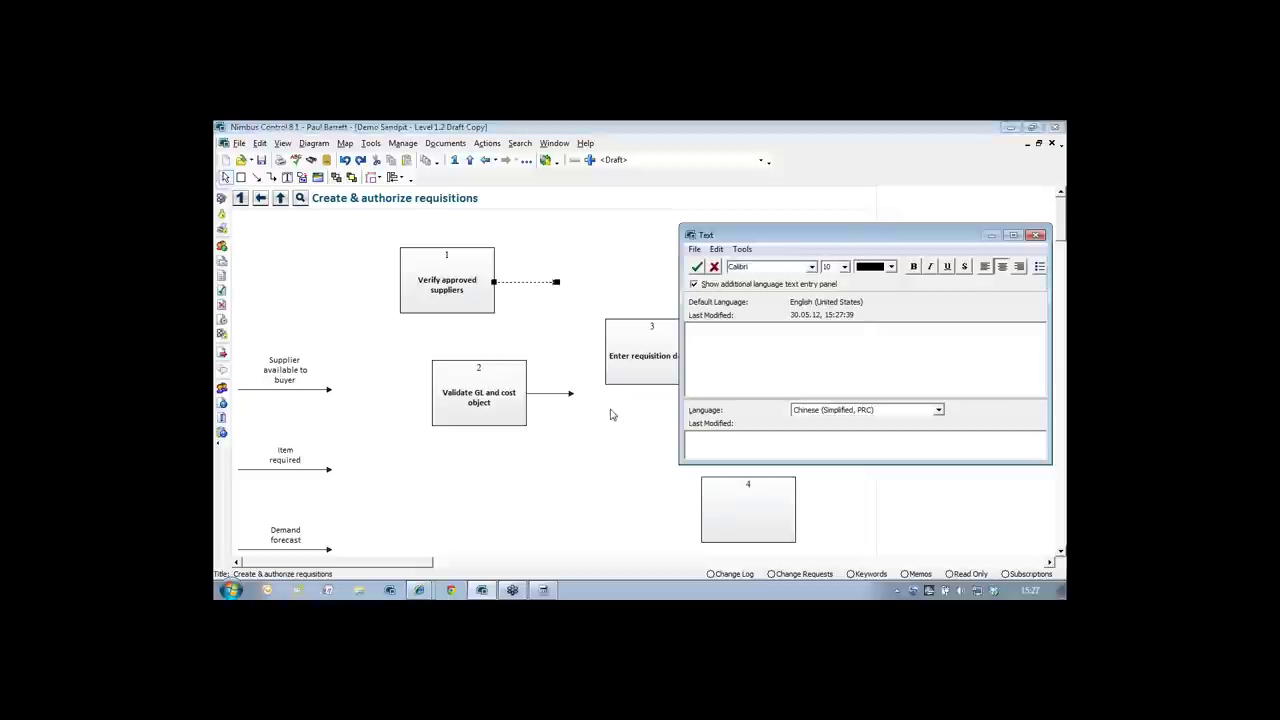
{"action": "type", "text": "External supplier selected"}
{"action": "left_click", "coordinate": [697, 266]}
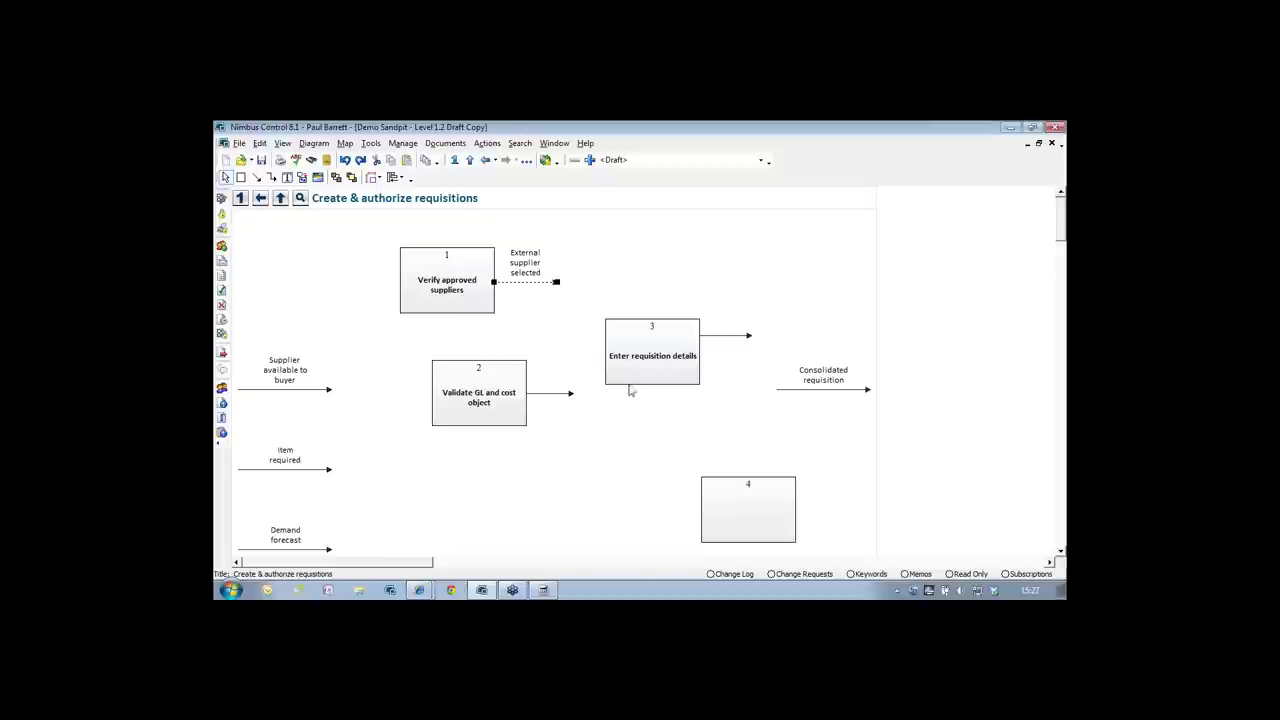
- Move the "Validate GL and cost object" box slightly down and label its output line "Valid combination"
{"action": "left_click_drag", "start_coordinate": [500, 401], "coordinate": [538, 438]}
{"action": "left_click", "coordinate": [569, 420]}
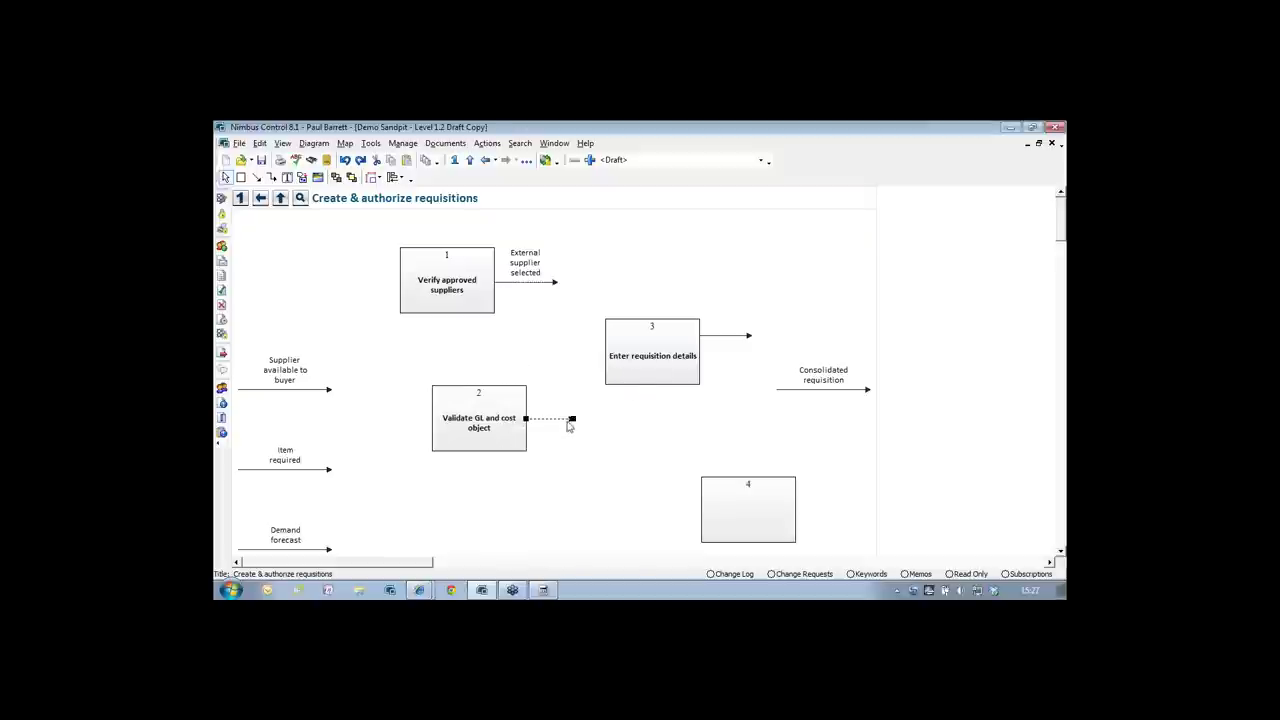
{"action": "double_click", "coordinate": [569, 420]}
{"action": "type", "text": "Valid com"}
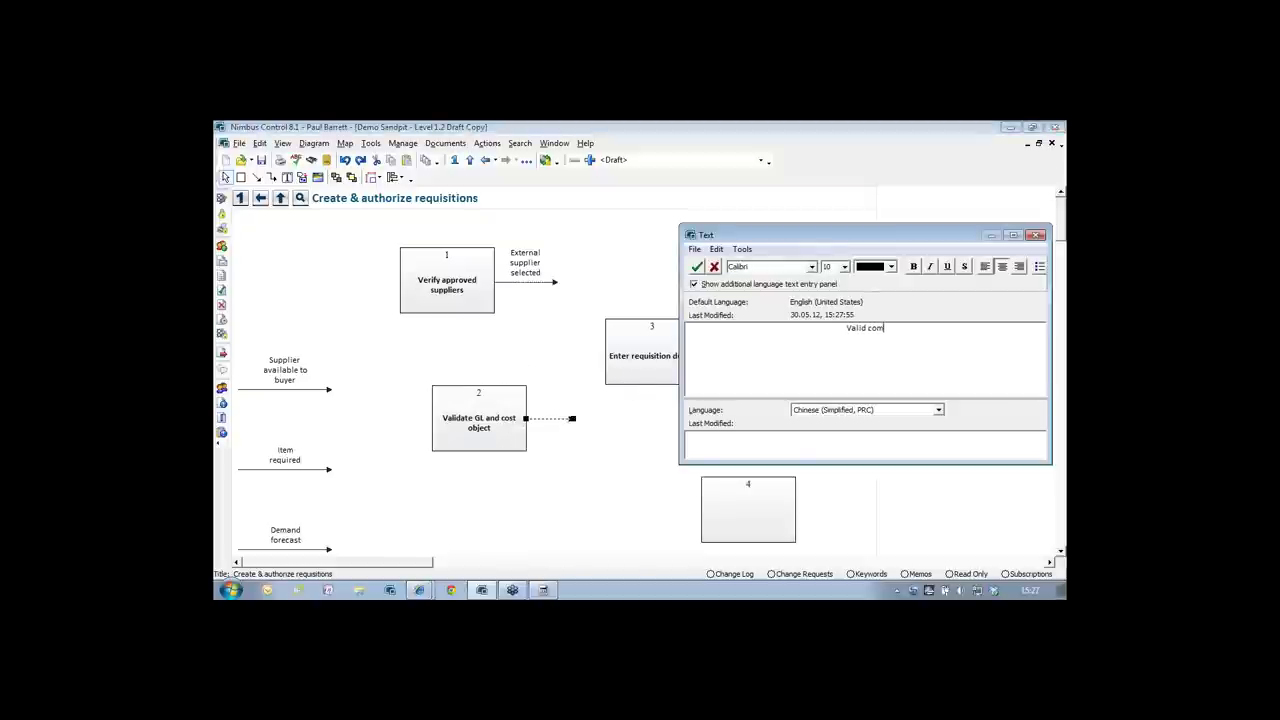
{"action": "type", "text": "bination"}
{"action": "left_click", "coordinate": [613, 465]}
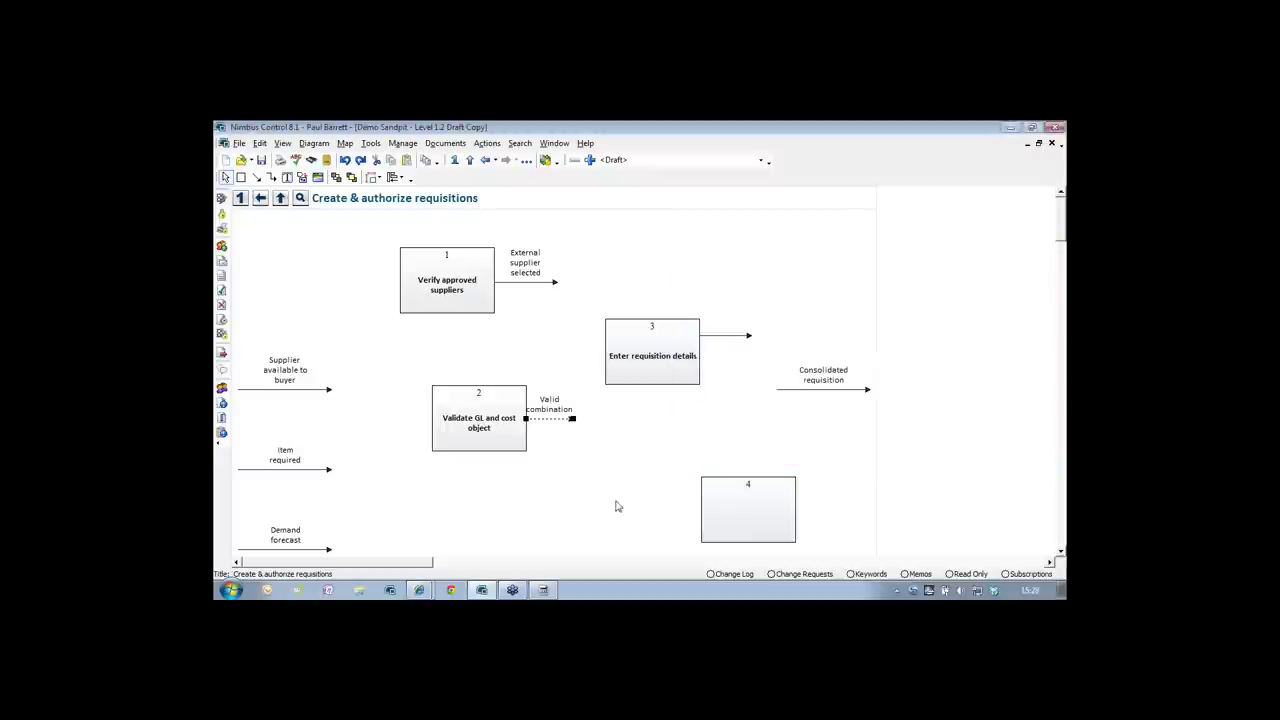
- Lower the output line of "Enter requisition details" to the box's middle and label it "Requisition saved"
{"action": "left_click", "coordinate": [738, 338]}
{"action": "left_click_drag", "start_coordinate": [750, 336], "coordinate": [752, 355]}
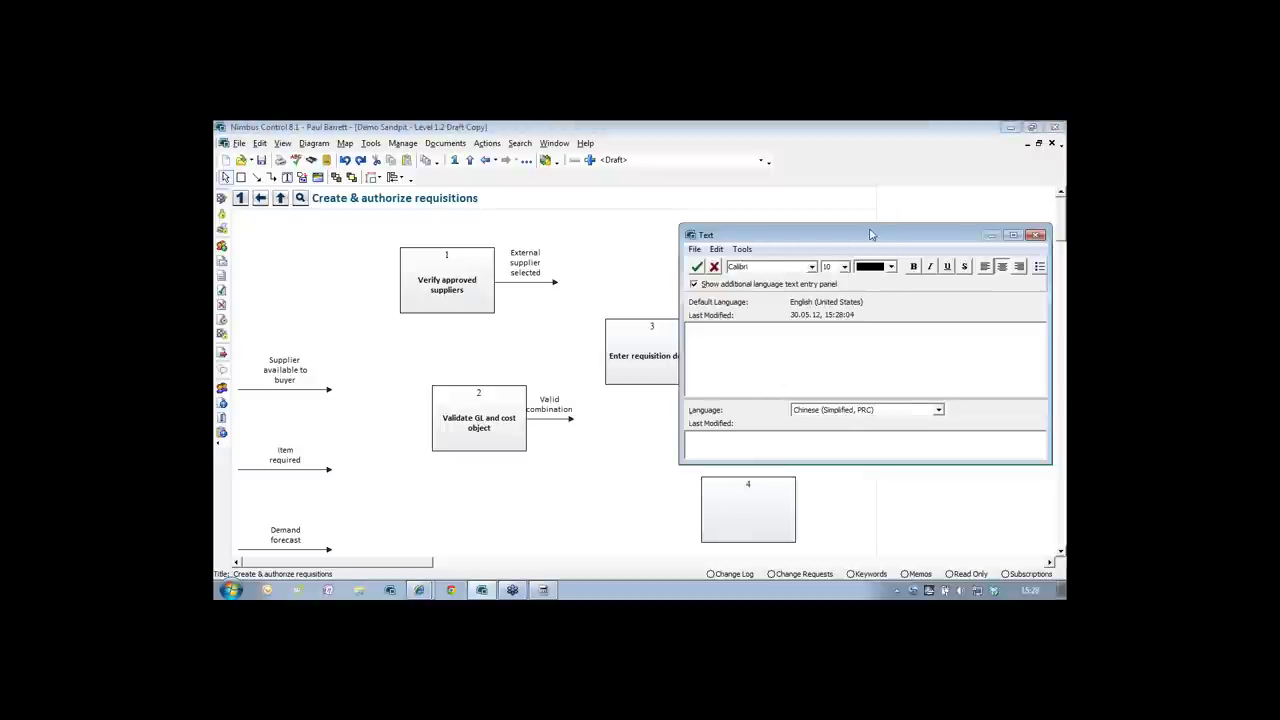
{"action": "type", "text": "Re"}
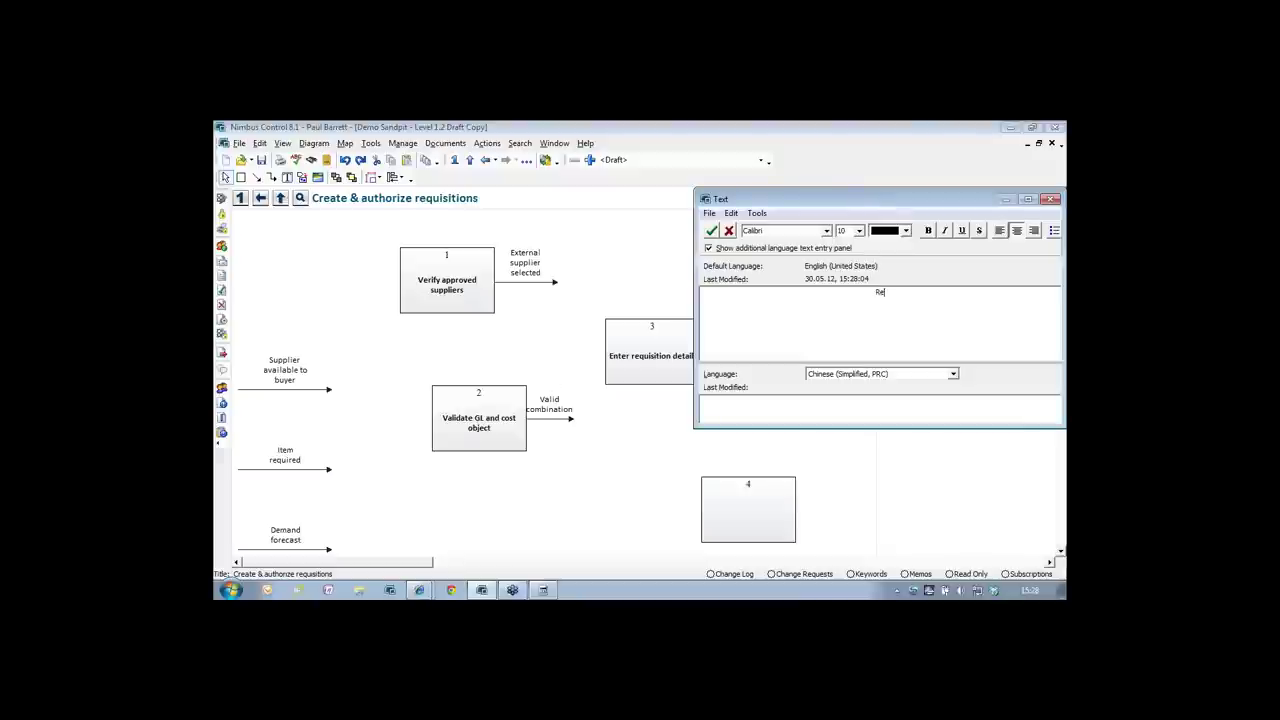
{"action": "type", "text": "quisition saved"}
{"action": "key", "text": "ctrl+Return"}
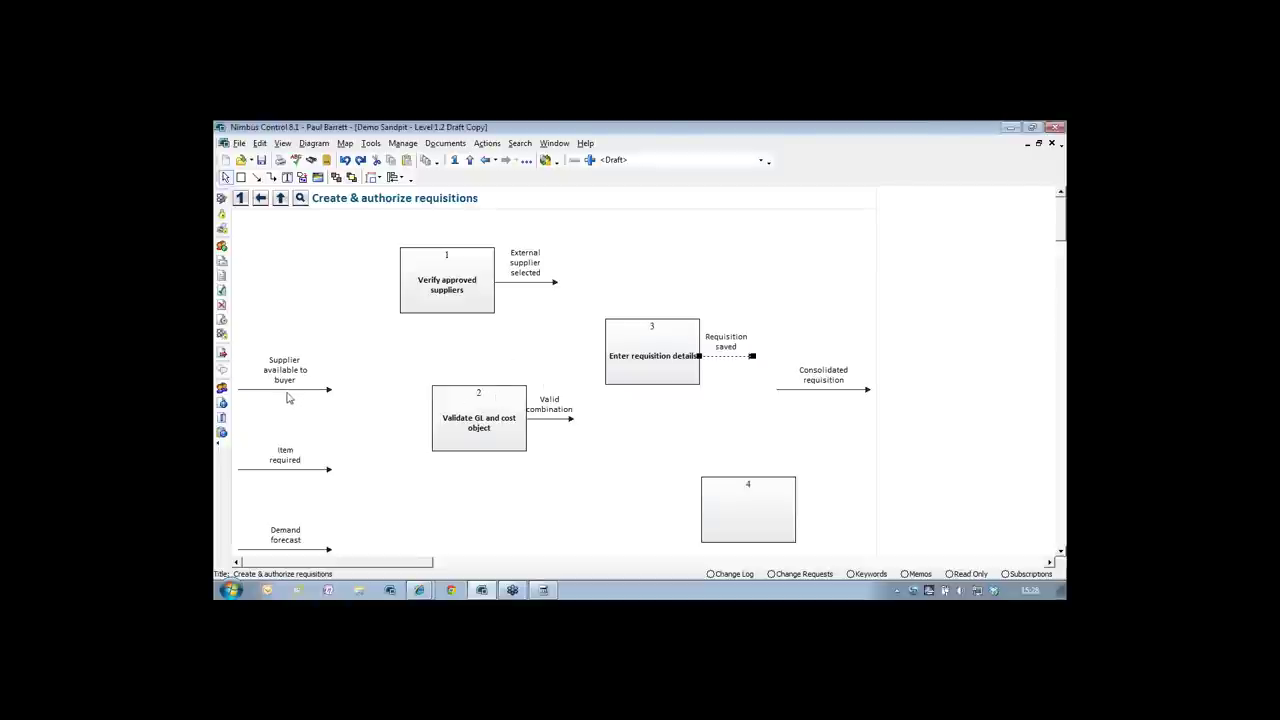
- Attach the "Supplier available to buyer" and "Item required" input lines to the left side of "Verify approved suppliers"
{"action": "left_click_drag", "start_coordinate": [288, 398], "coordinate": [352, 272]}
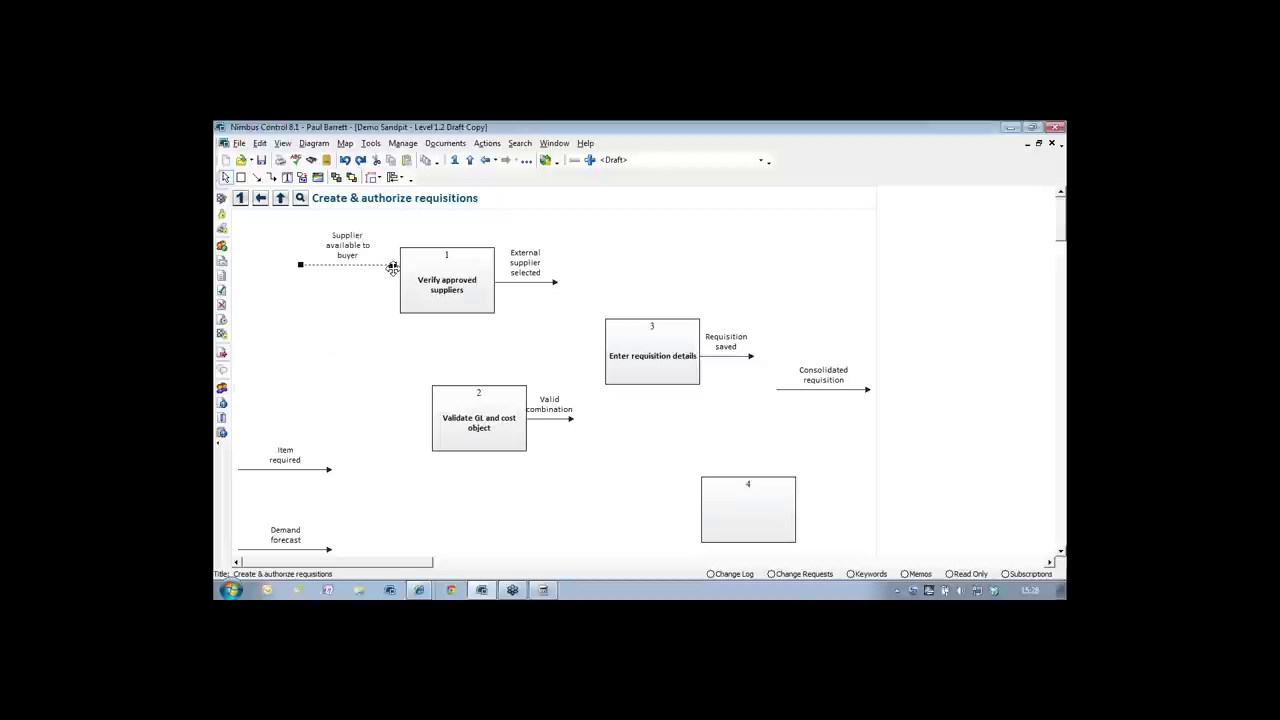
{"action": "left_click", "coordinate": [285, 455]}
{"action": "left_click_drag", "start_coordinate": [285, 455], "coordinate": [407, 306]}
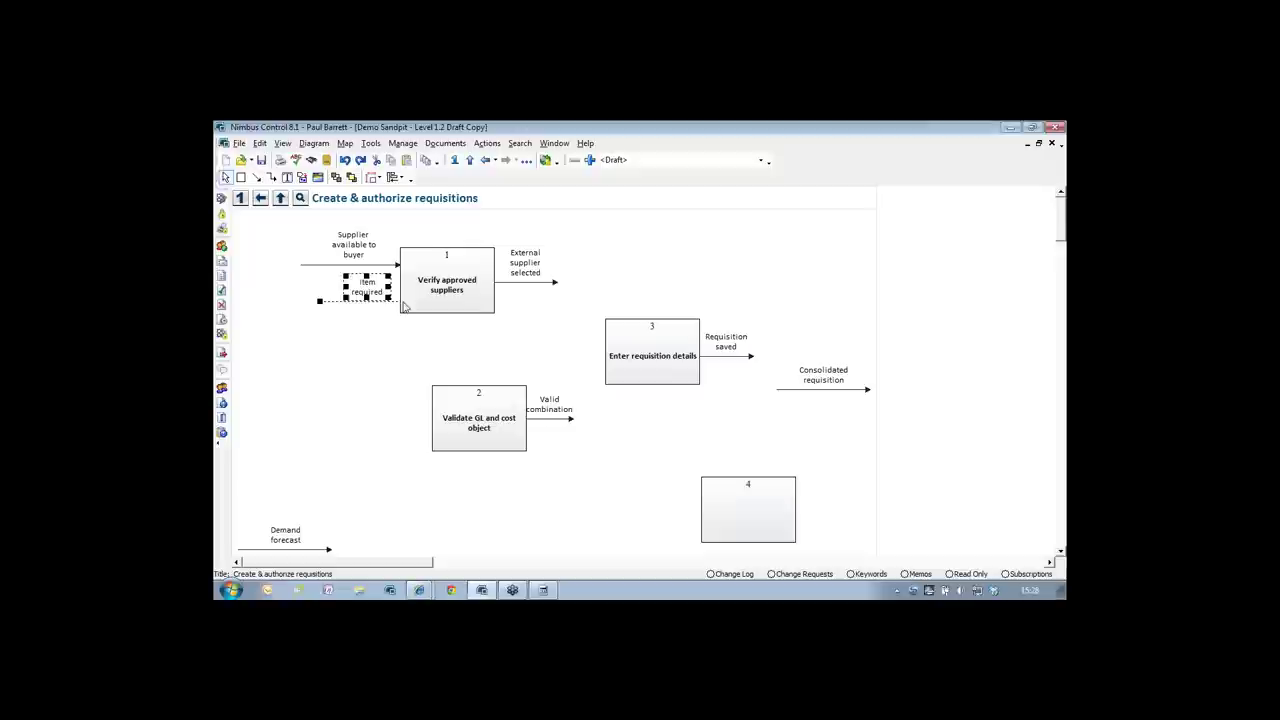
{"action": "left_click", "coordinate": [390, 350]}
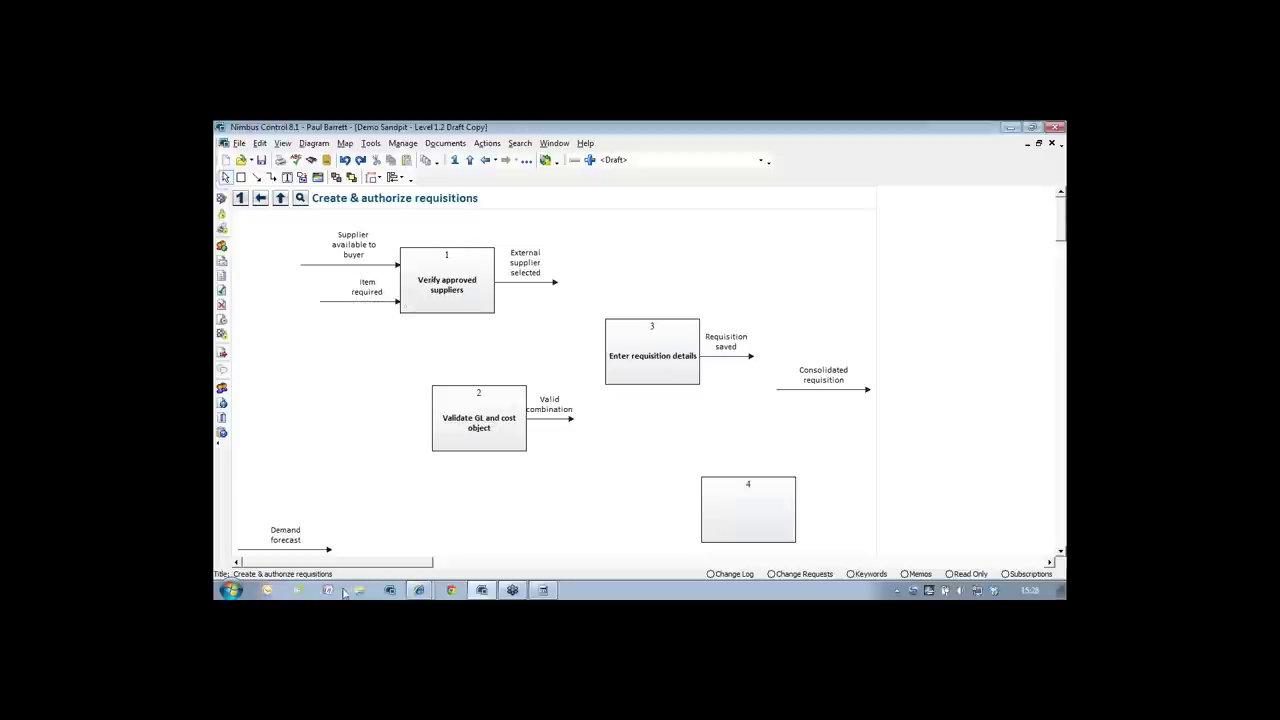
- Shift "Verify approved suppliers" down and left, and attach the "Demand forecast" line to its top edge with the label beside it
{"action": "left_click_drag", "start_coordinate": [297, 530], "coordinate": [342, 355]}
{"action": "left_click_drag", "start_coordinate": [463, 293], "coordinate": [416, 331]}
{"action": "left_click_drag", "start_coordinate": [330, 357], "coordinate": [423, 291]}
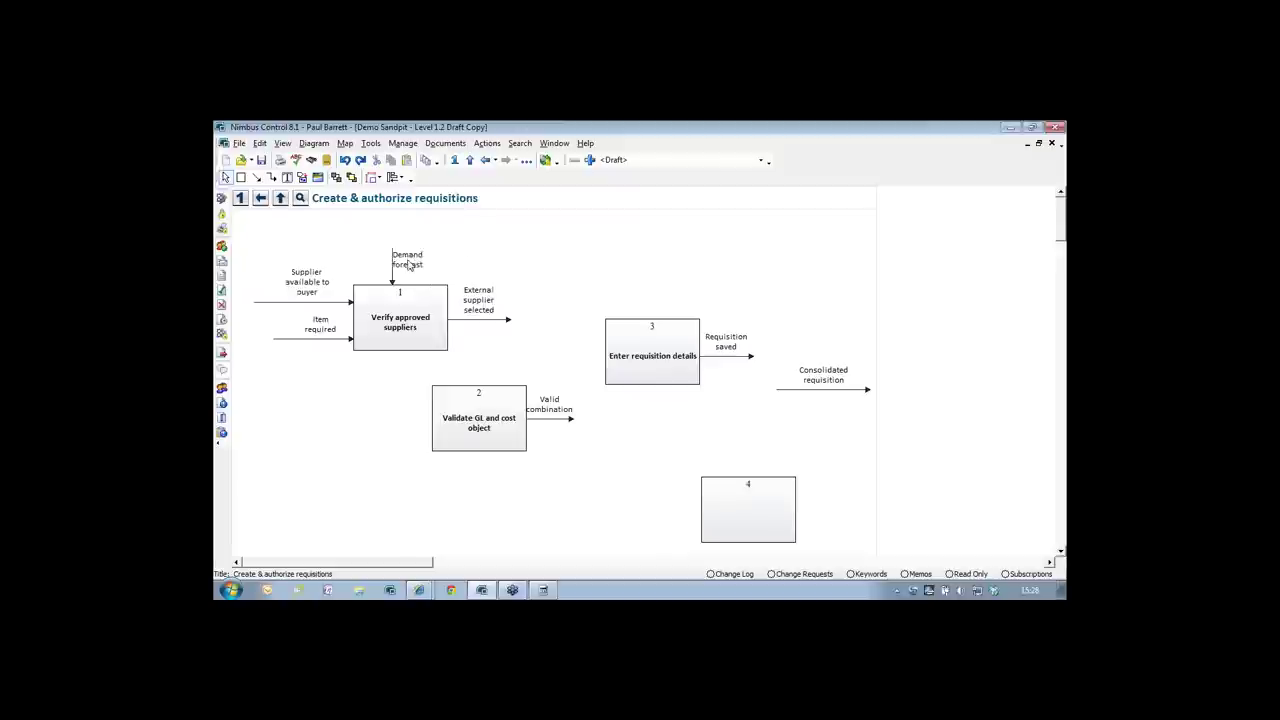
{"action": "left_click", "coordinate": [477, 236]}
- Align "Enter requisition details" to the right of "Verify approved suppliers" and connect the "External supplier selected" line to it
{"action": "left_click_drag", "start_coordinate": [677, 366], "coordinate": [596, 332]}
{"action": "left_click", "coordinate": [510, 320]}
{"action": "left_click_drag", "start_coordinate": [512, 320], "coordinate": [526, 321]}
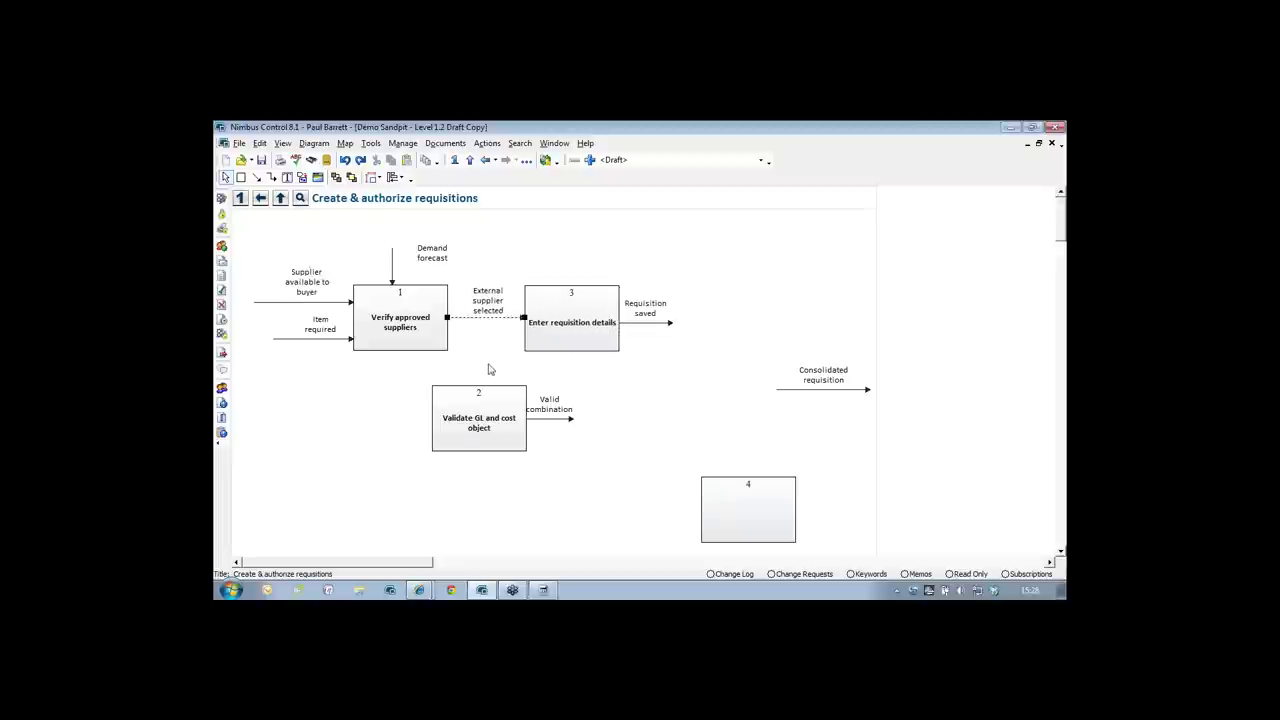
- Move "Validate GL and cost object" to the right of "Enter requisition details" and connect the "Requisition saved" line to it
{"action": "left_click_drag", "start_coordinate": [519, 420], "coordinate": [726, 331]}
{"action": "left_click", "coordinate": [670, 333]}
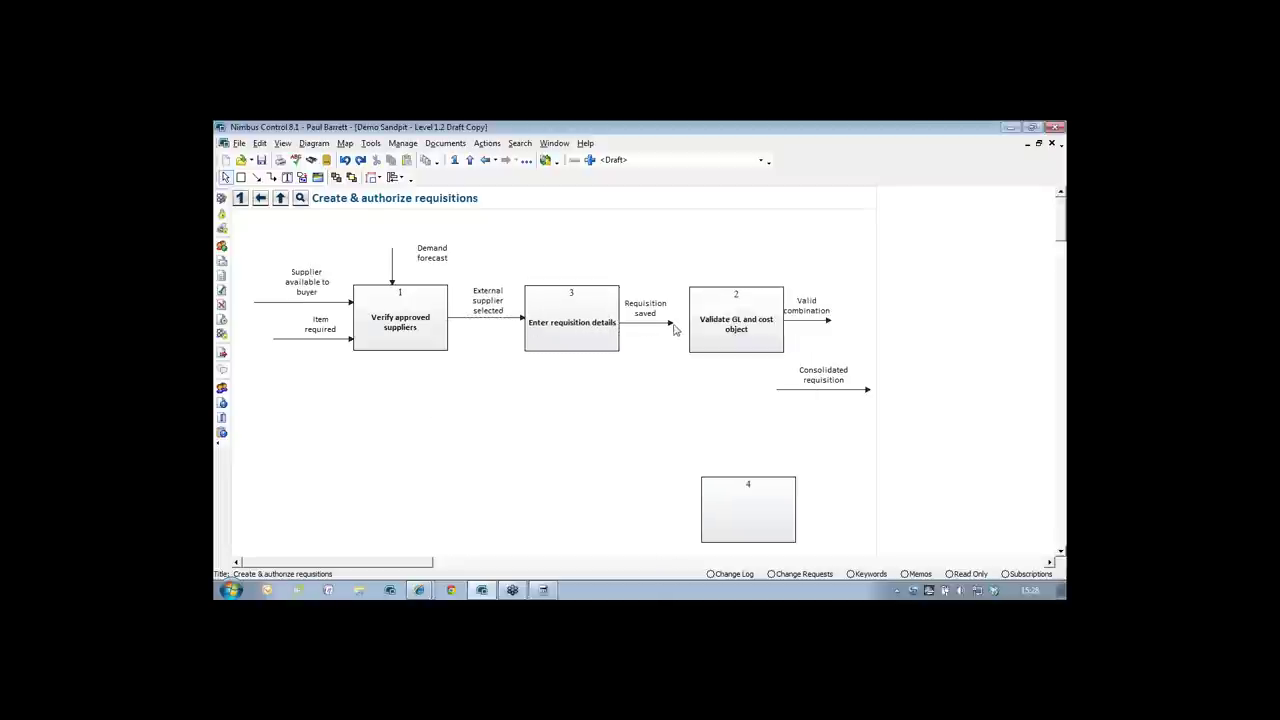
{"action": "left_click", "coordinate": [658, 313]}
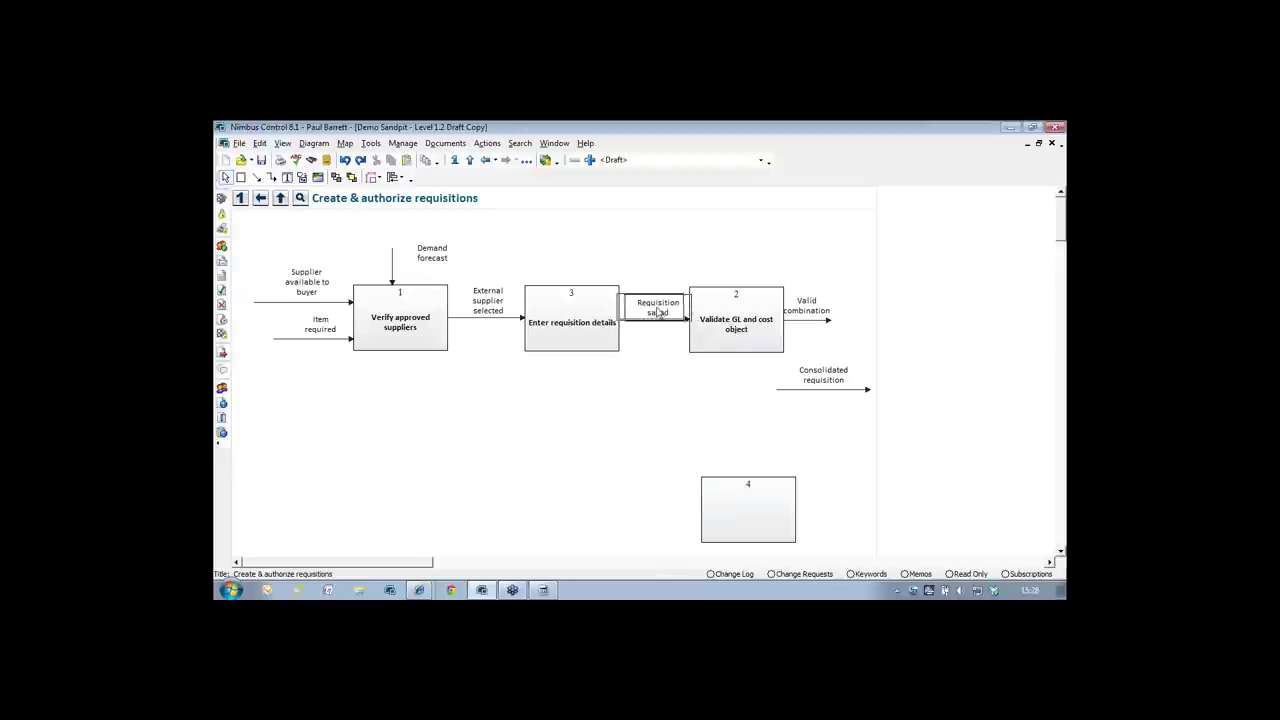
{"action": "left_click", "coordinate": [821, 336]}
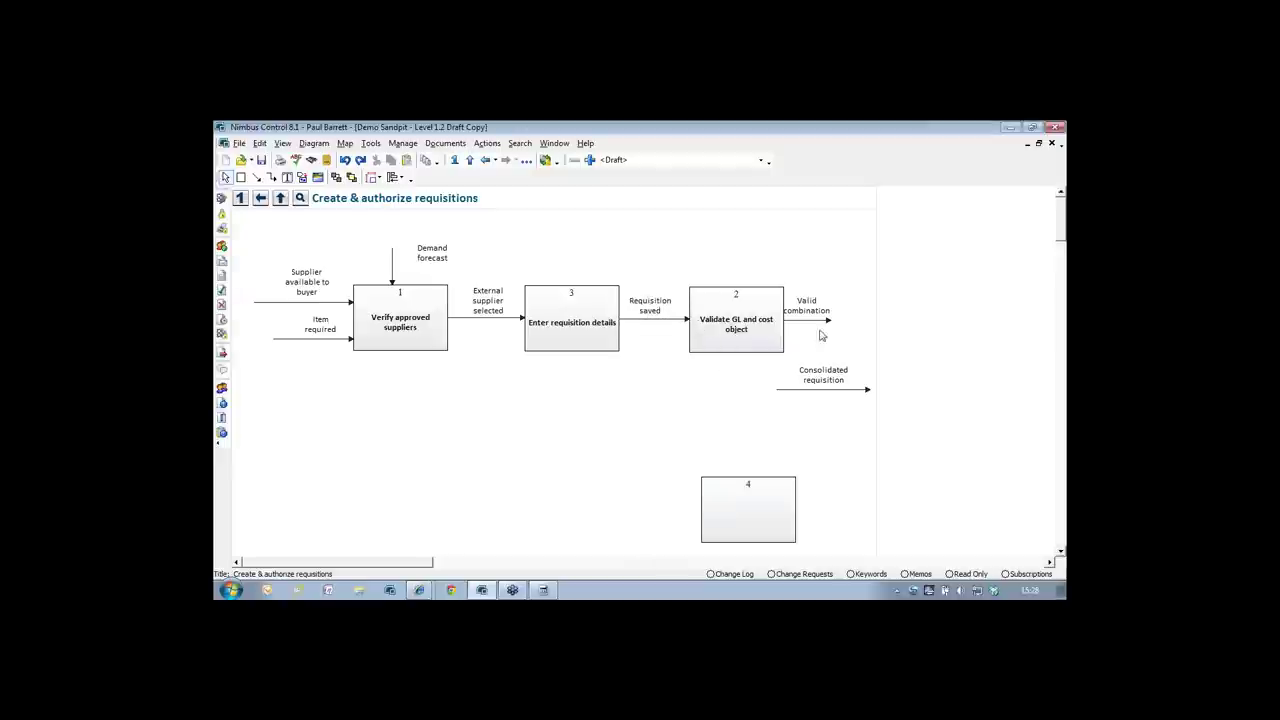
- Shift the "Consolidated requisition" line to the right and move the empty activity box 4 beneath "Enter requisition details"
{"action": "left_click", "coordinate": [851, 390]}
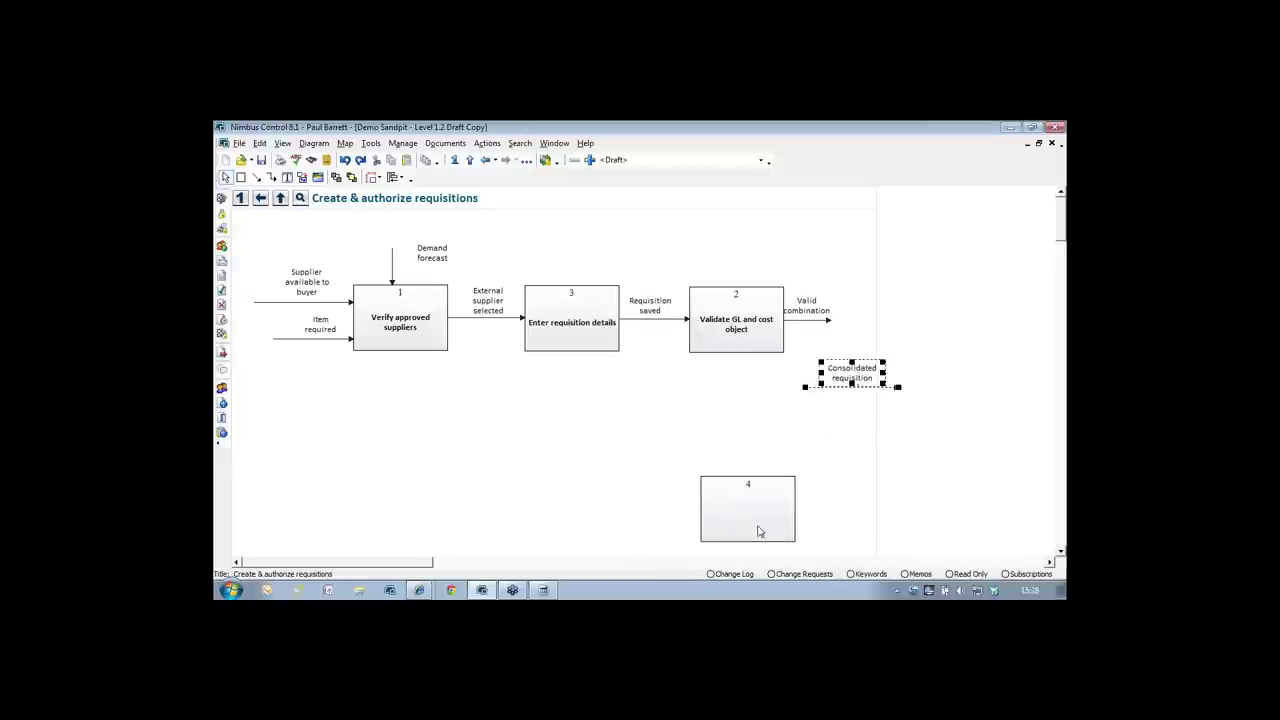
{"action": "left_click_drag", "start_coordinate": [762, 530], "coordinate": [591, 430]}
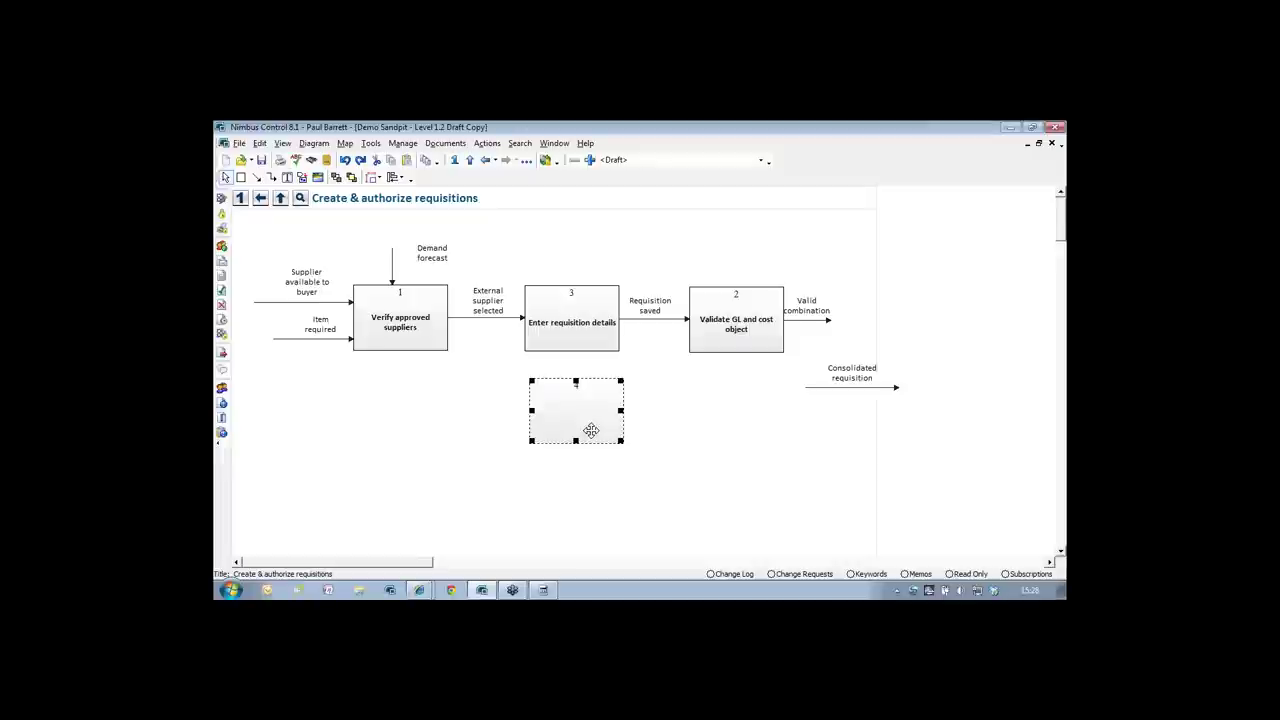